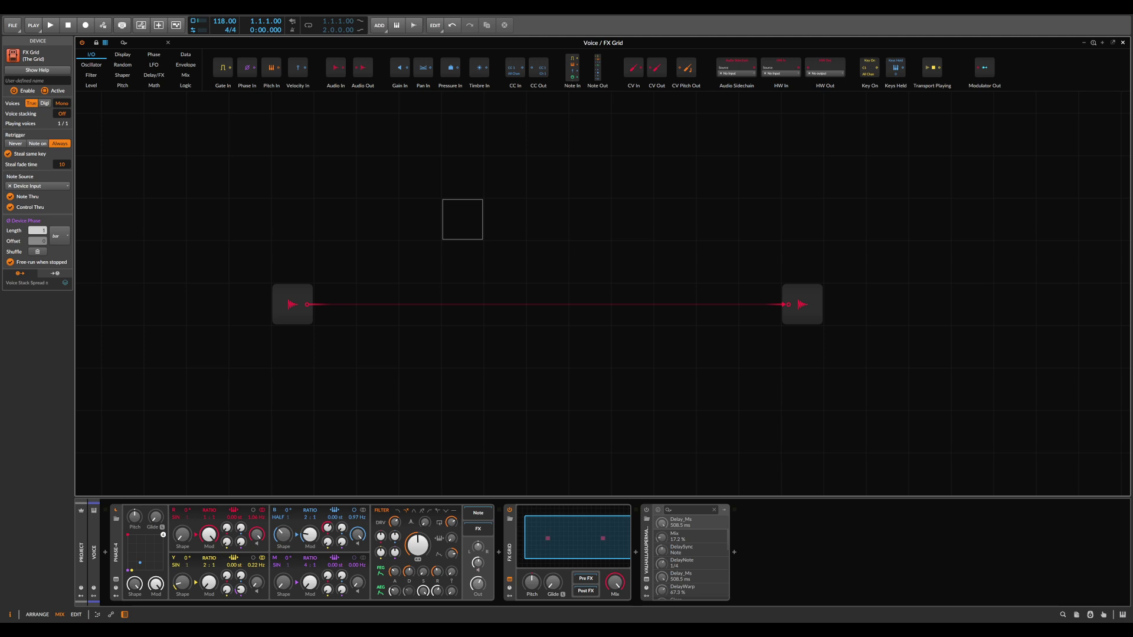
{"action": "mouse_move", "coordinate": [139, 538]}
{"action": "left_mouse_down"}
{"action": "mouse_move", "coordinate": [95, 558]}
{"action": "mouse_move", "coordinate": [147, 572]}
{"action": "mouse_move", "coordinate": [146, 547]}
{"action": "left_mouse_up"}
{"action": "left_click", "coordinate": [159, 461]}
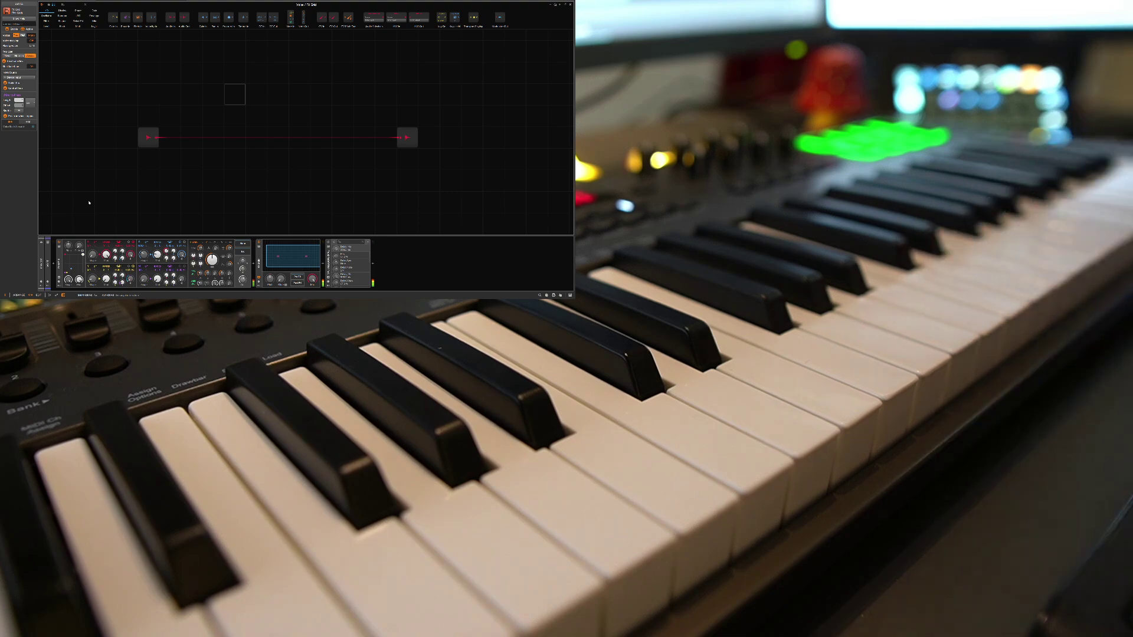
{"action": "left_click", "coordinate": [174, 427]}
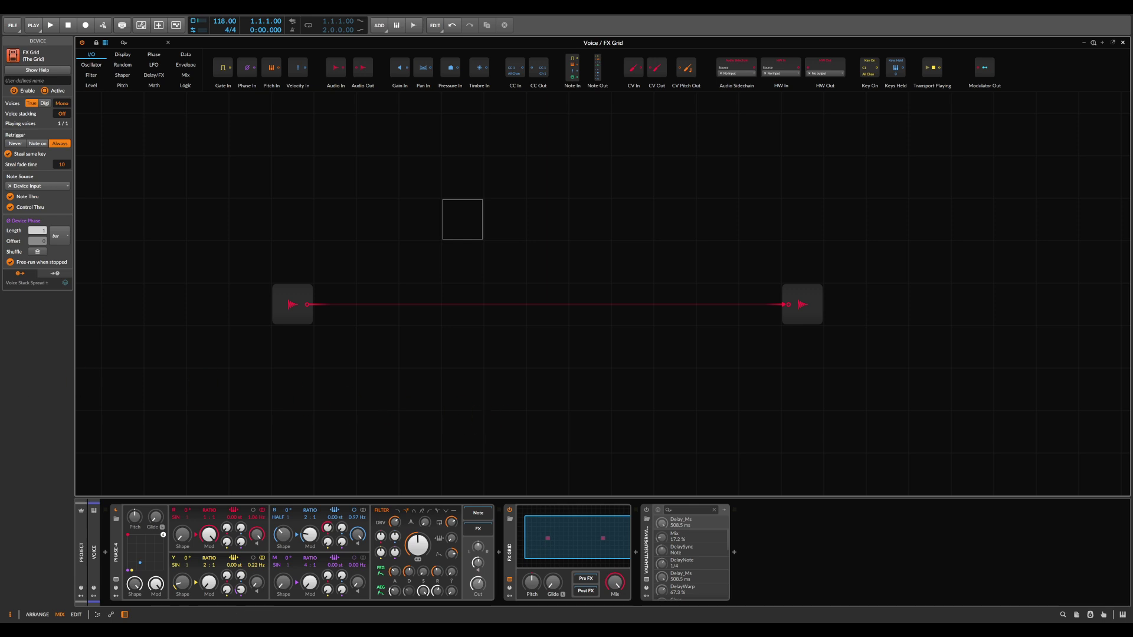
{"action": "left_click_drag", "start_coordinate": [487, 331], "coordinate": [526, 378]}
{"action": "mouse_move", "coordinate": [317, 280]}
{"action": "left_mouse_down"}
{"action": "mouse_move", "coordinate": [241, 328]}
{"action": "mouse_move", "coordinate": [319, 266]}
{"action": "mouse_move", "coordinate": [709, 273]}
{"action": "left_mouse_up"}
{"action": "mouse_move", "coordinate": [702, 253]}
{"action": "left_mouse_down"}
{"action": "mouse_move", "coordinate": [740, 272]}
{"action": "mouse_move", "coordinate": [702, 302]}
{"action": "left_mouse_up"}
Insert a Long Delay module and place it on the cable between the audio input and output.
{"action": "right_click", "coordinate": [551, 244]}
{"action": "mouse_move", "coordinate": [582, 372]}
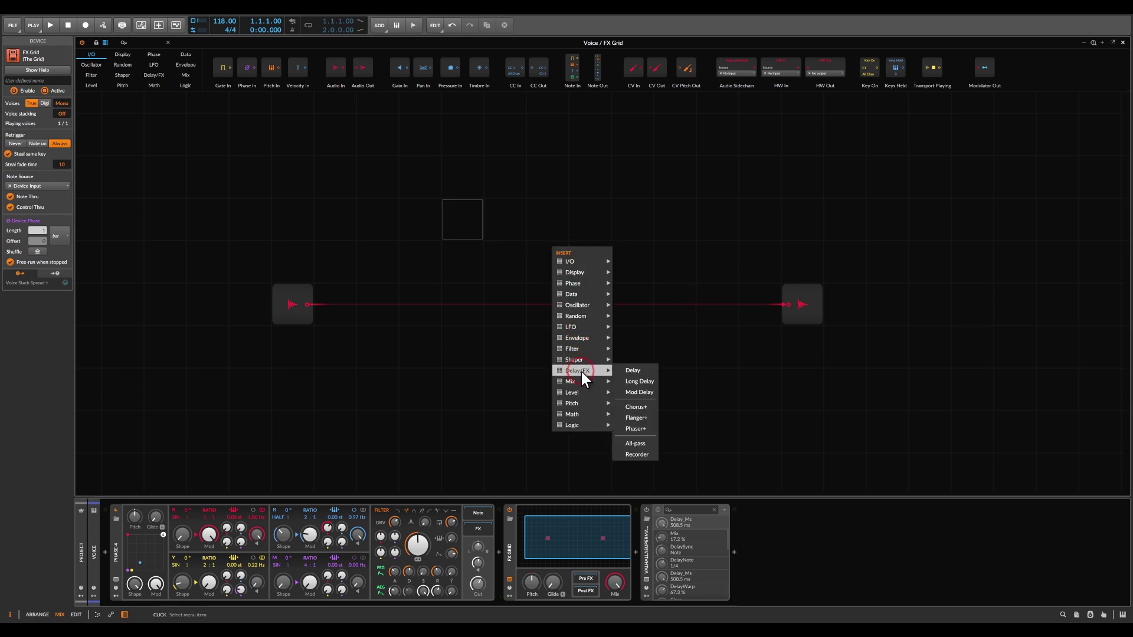
{"action": "left_click", "coordinate": [627, 380]}
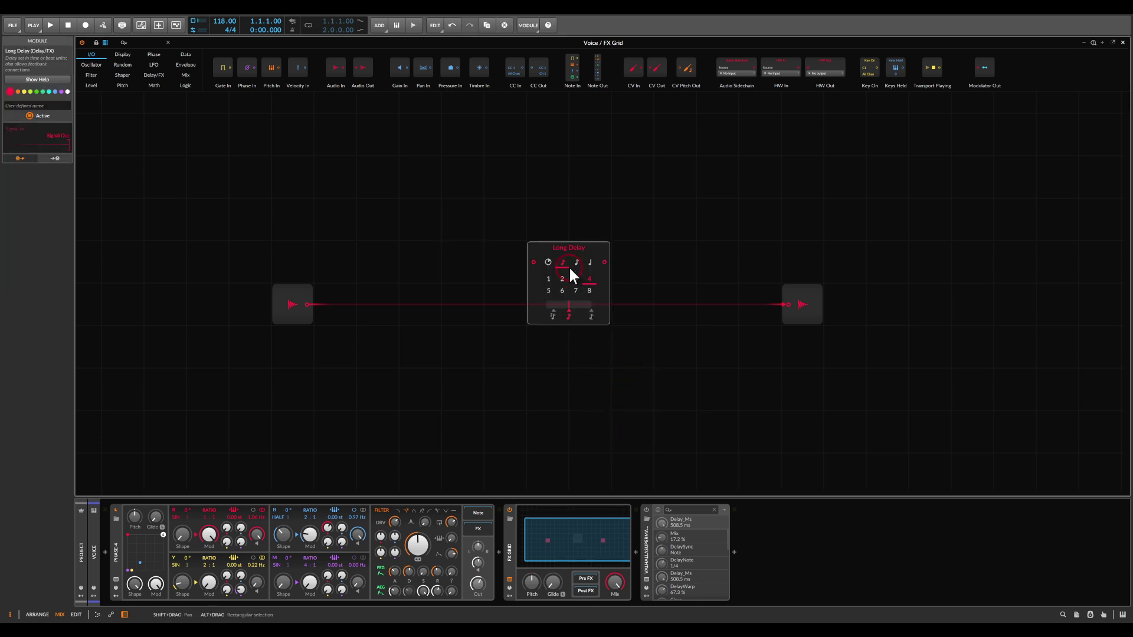
{"action": "left_click_drag", "start_coordinate": [554, 260], "coordinate": [472, 296]}
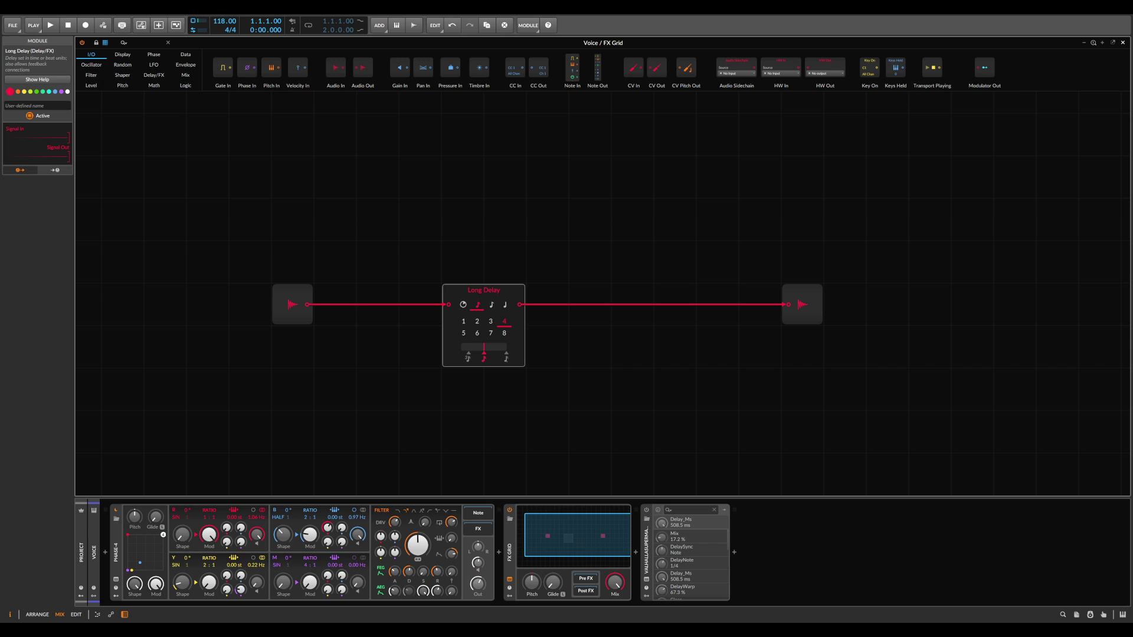
Insert a Blend module and route the dry signal from the audio input through it to the audio output.
{"action": "right_click", "coordinate": [633, 231]}
{"action": "left_click", "coordinate": [669, 292]}
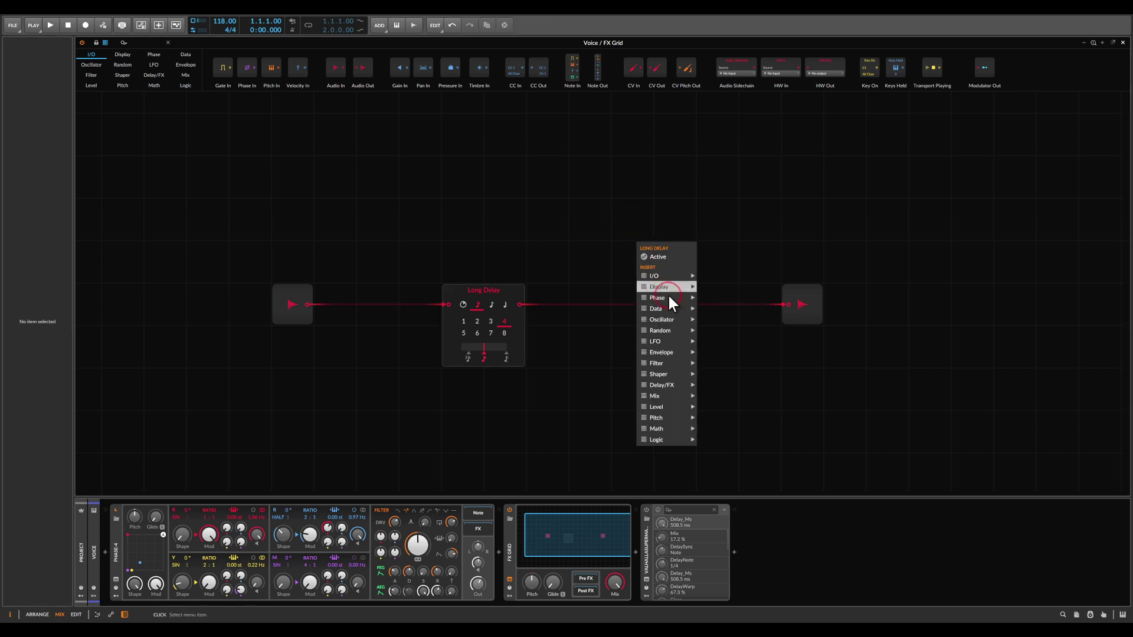
{"action": "left_click", "coordinate": [667, 398]}
{"action": "left_click", "coordinate": [709, 396]}
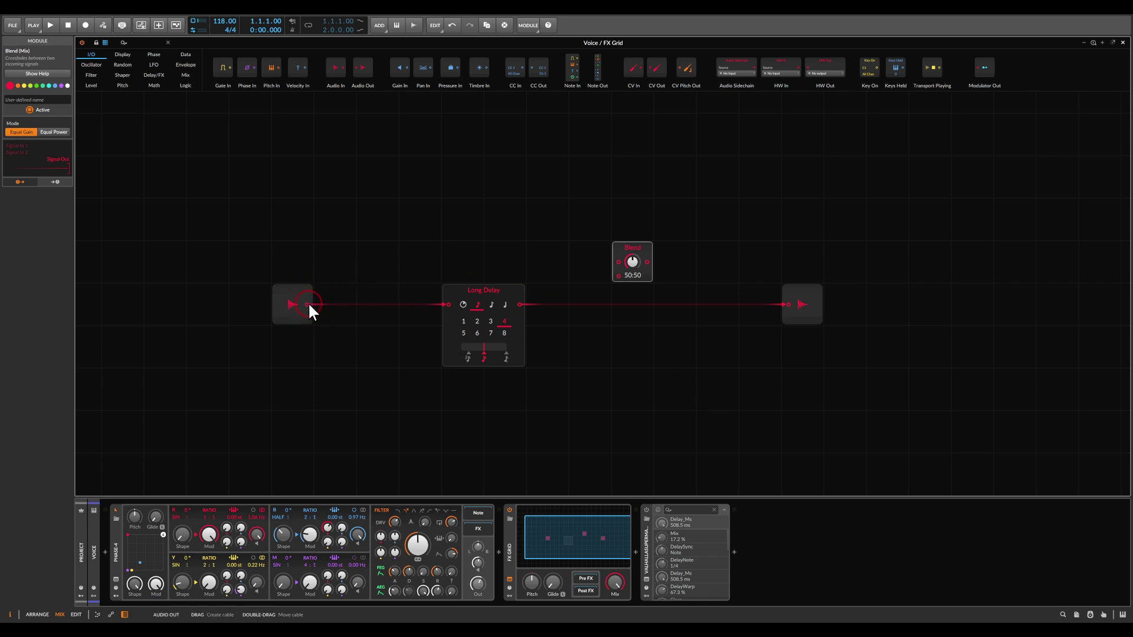
{"action": "left_click_drag", "start_coordinate": [308, 302], "coordinate": [781, 296]}
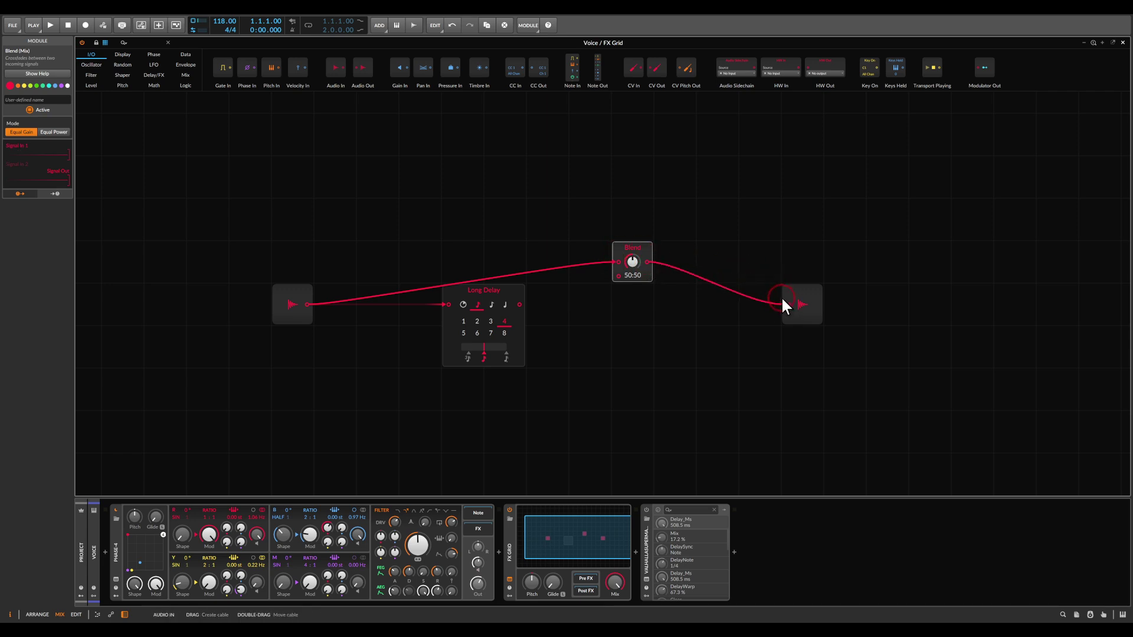
Move the Long Delay below the dry path and connect its output to the Blend module's second input.
{"action": "left_click_drag", "start_coordinate": [512, 289], "coordinate": [470, 332]}
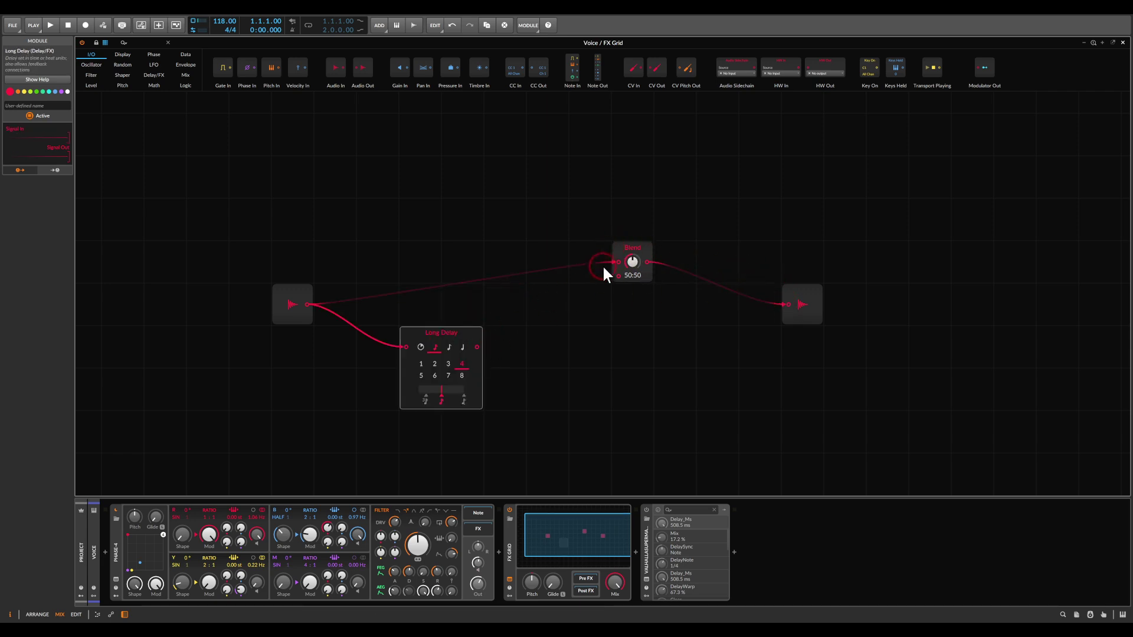
{"action": "mouse_move", "coordinate": [652, 227]}
{"action": "left_mouse_down"}
{"action": "mouse_move", "coordinate": [602, 232]}
{"action": "mouse_move", "coordinate": [673, 288]}
{"action": "mouse_move", "coordinate": [675, 236]}
{"action": "left_mouse_up"}
{"action": "left_click_drag", "start_coordinate": [477, 347], "coordinate": [631, 302]}
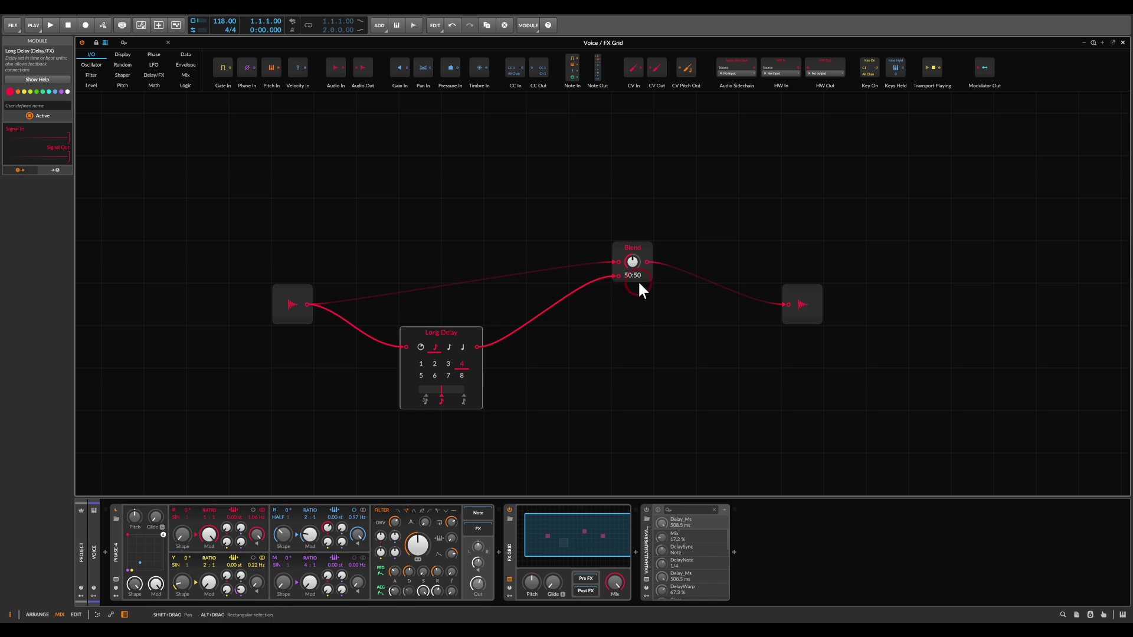
Rename the Blend module as MIX.
{"action": "left_click", "coordinate": [639, 277]}
{"action": "left_click", "coordinate": [31, 99]}
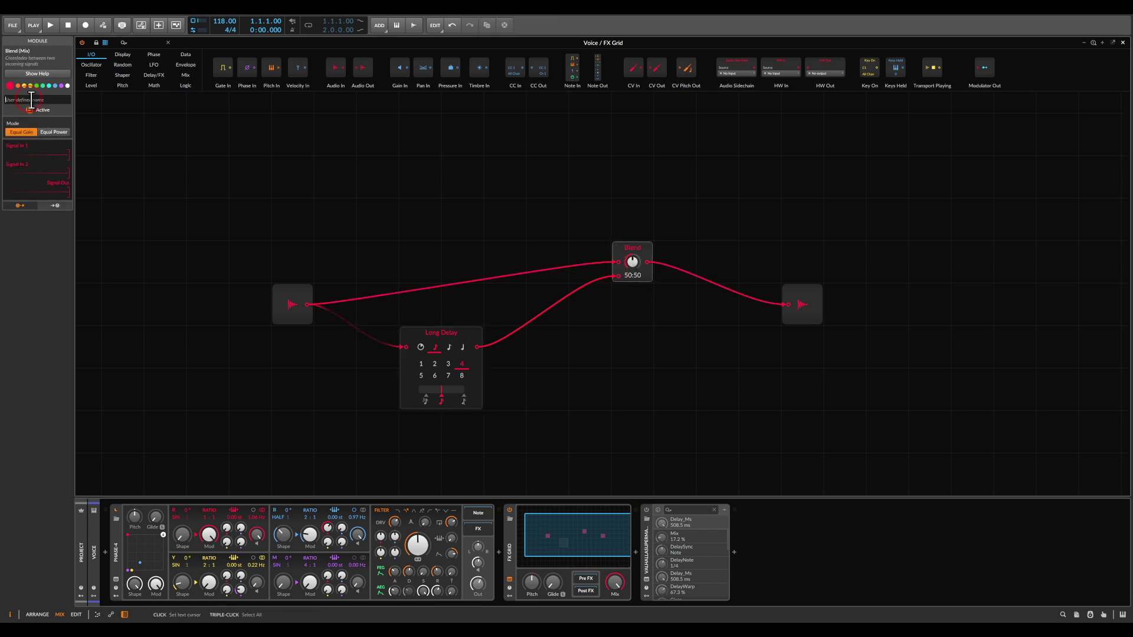
{"action": "type", "text": "MIX"}
{"action": "left_click", "coordinate": [510, 228]}
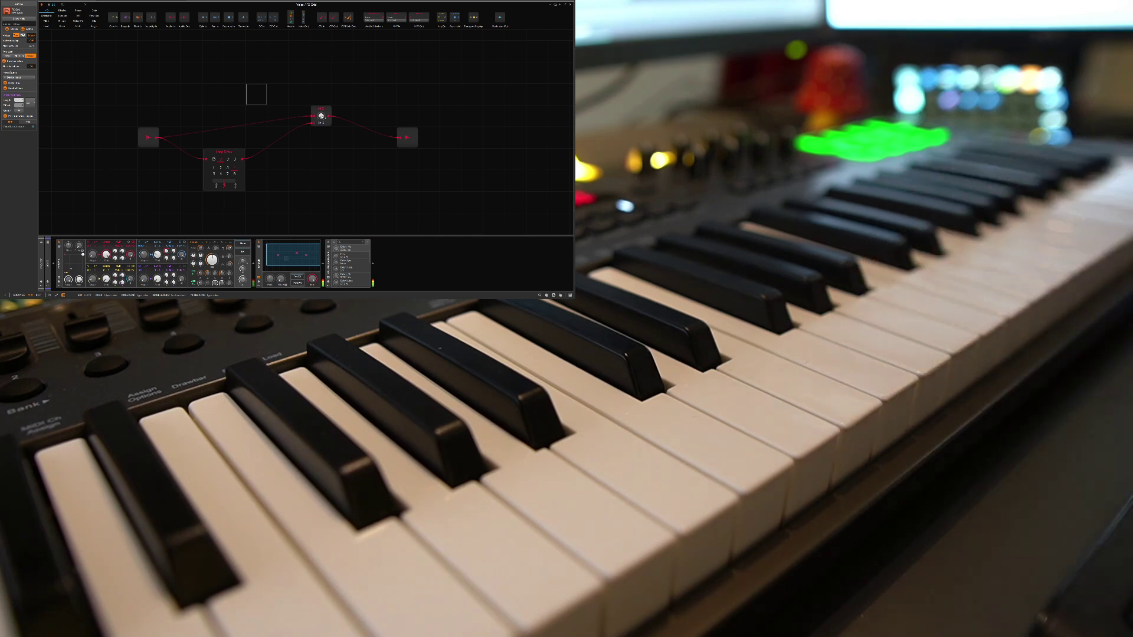
{"action": "left_click_drag", "start_coordinate": [321, 117], "coordinate": [321, 116]}
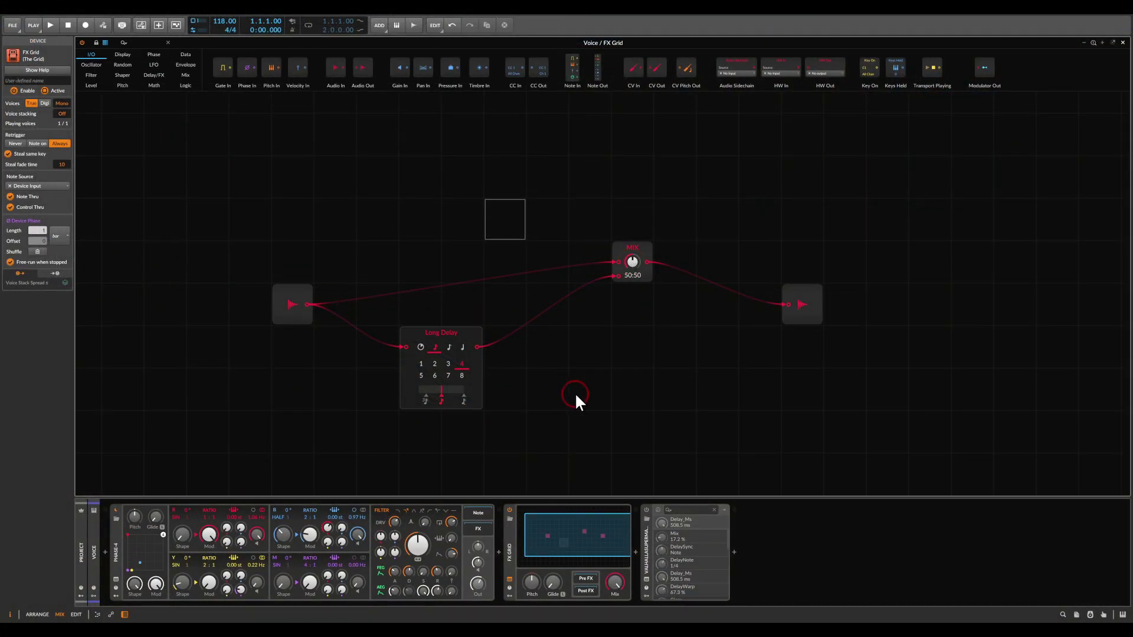
Insert a Mixer module and place it on the cable between the Long Delay and the MIX module.
{"action": "scroll", "coordinate": [575, 391], "scroll_direction": "down", "scroll_amount": 1}
{"action": "right_click", "coordinate": [565, 345]}
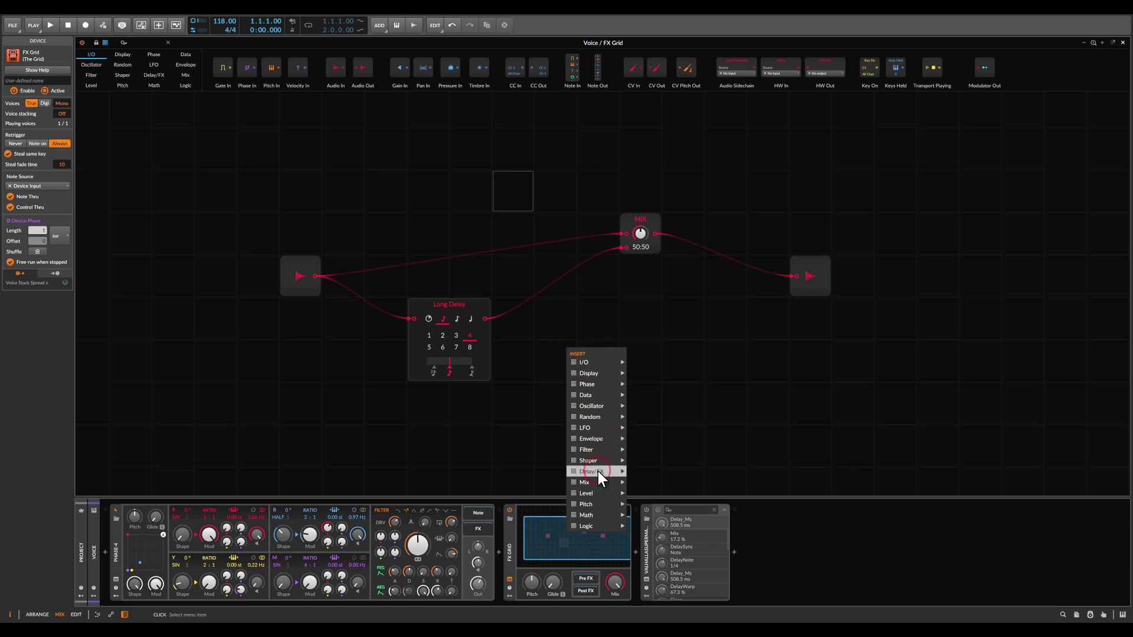
{"action": "mouse_move", "coordinate": [597, 482]}
{"action": "left_click", "coordinate": [638, 491]}
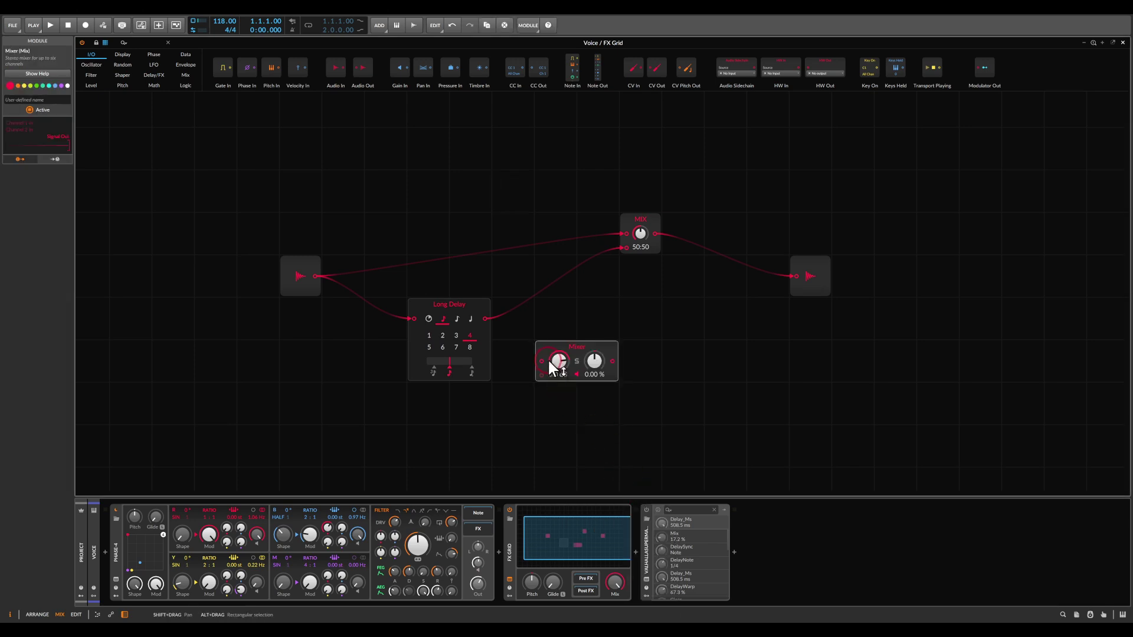
{"action": "left_click_drag", "start_coordinate": [549, 366], "coordinate": [502, 324]}
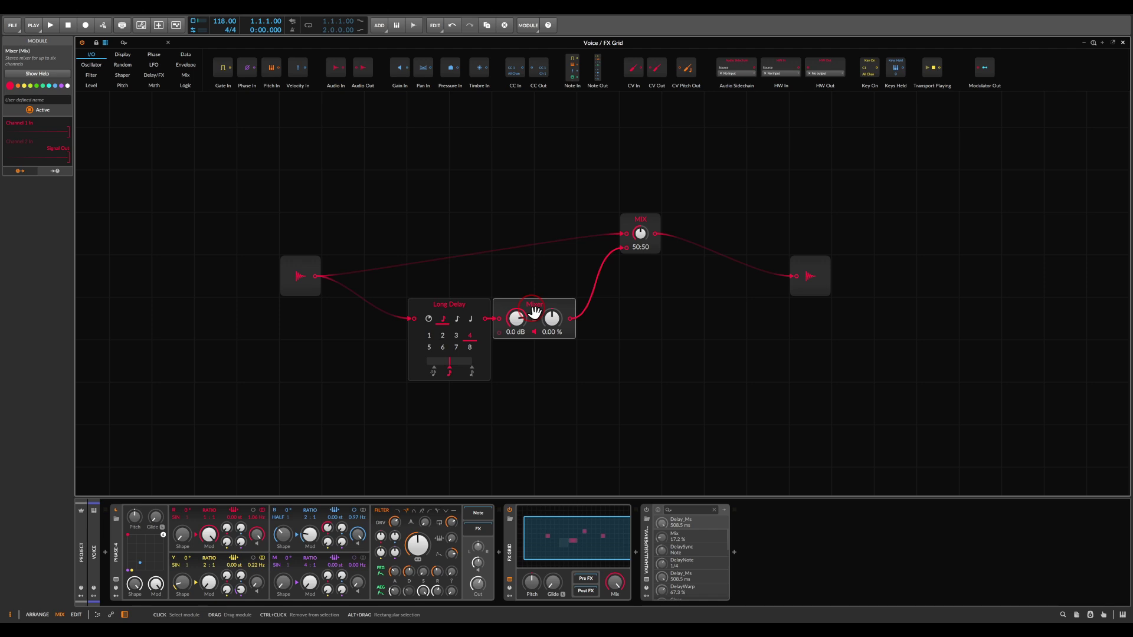
Duplicate the Long Delay and connect the copy's output to the Mixer's second channel.
{"action": "left_click_drag", "start_coordinate": [455, 293], "coordinate": [511, 241]}
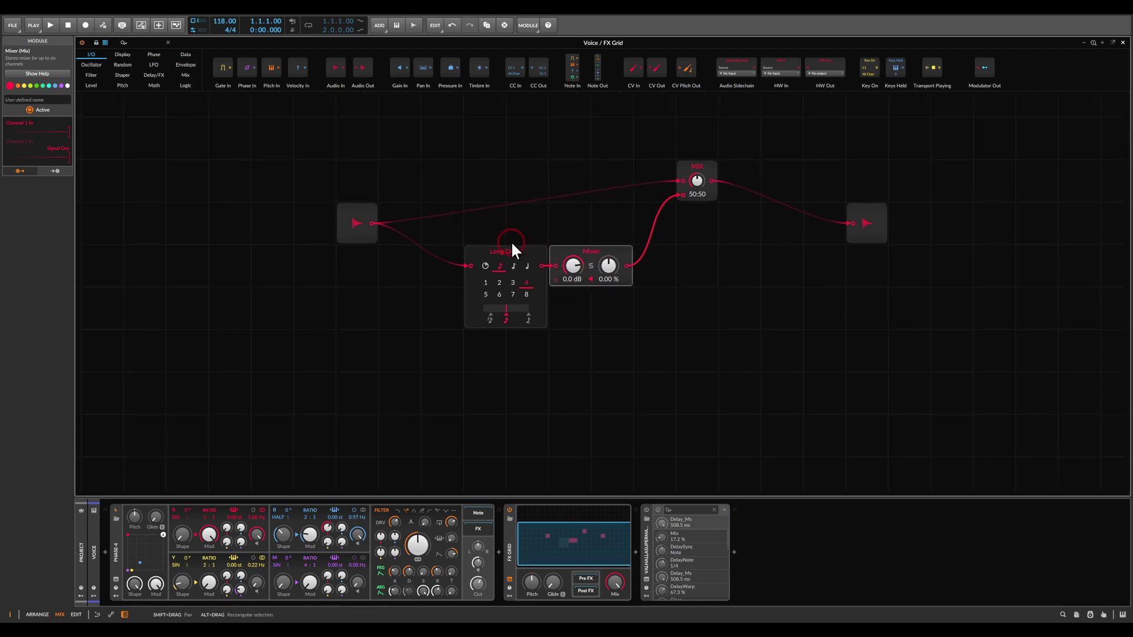
{"action": "left_click", "coordinate": [511, 252]}
{"action": "key", "text": "ctrl+d"}
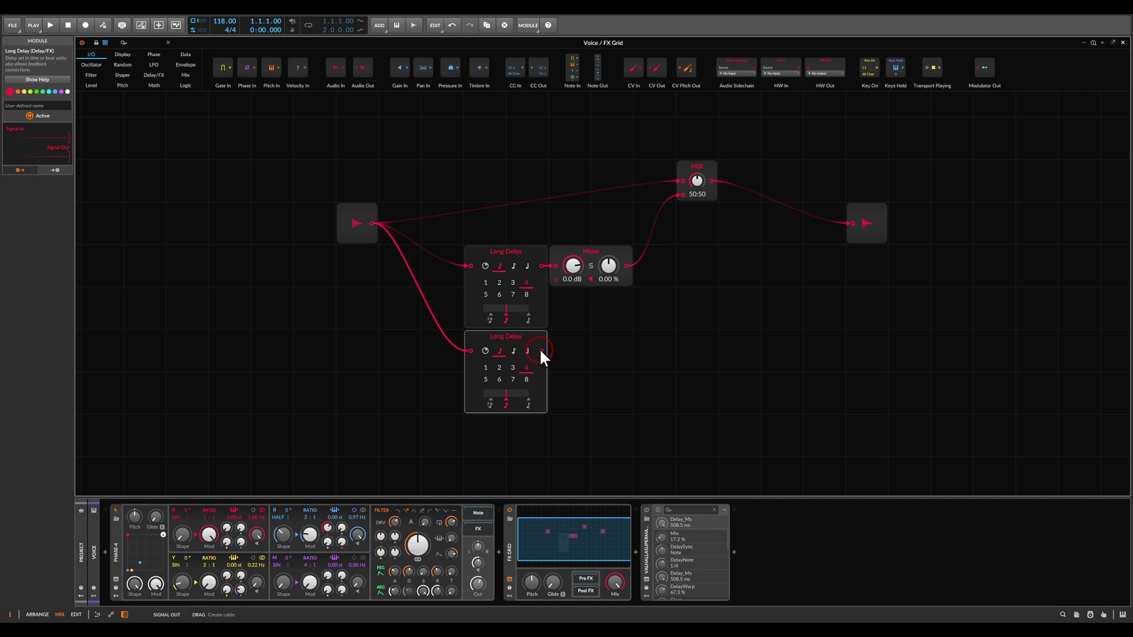
{"action": "left_click_drag", "start_coordinate": [539, 348], "coordinate": [552, 281]}
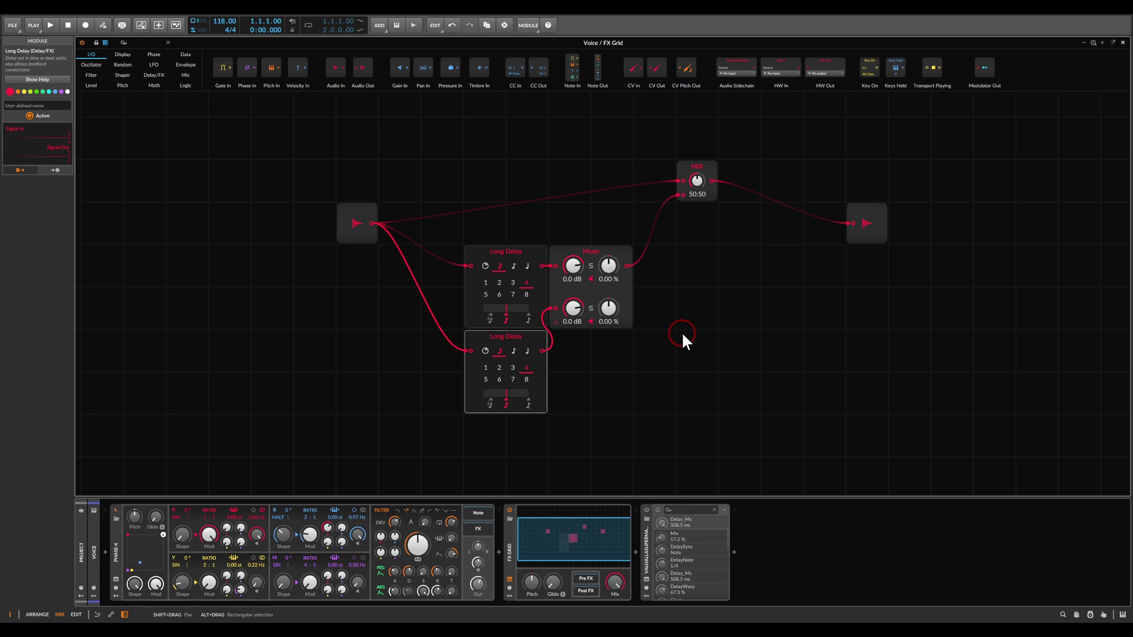
Replace the second Long Delay's audio input feed with the first delay's output, and move the Mixer away from the delays.
{"action": "left_click_drag", "start_coordinate": [470, 350], "coordinate": [417, 262]}
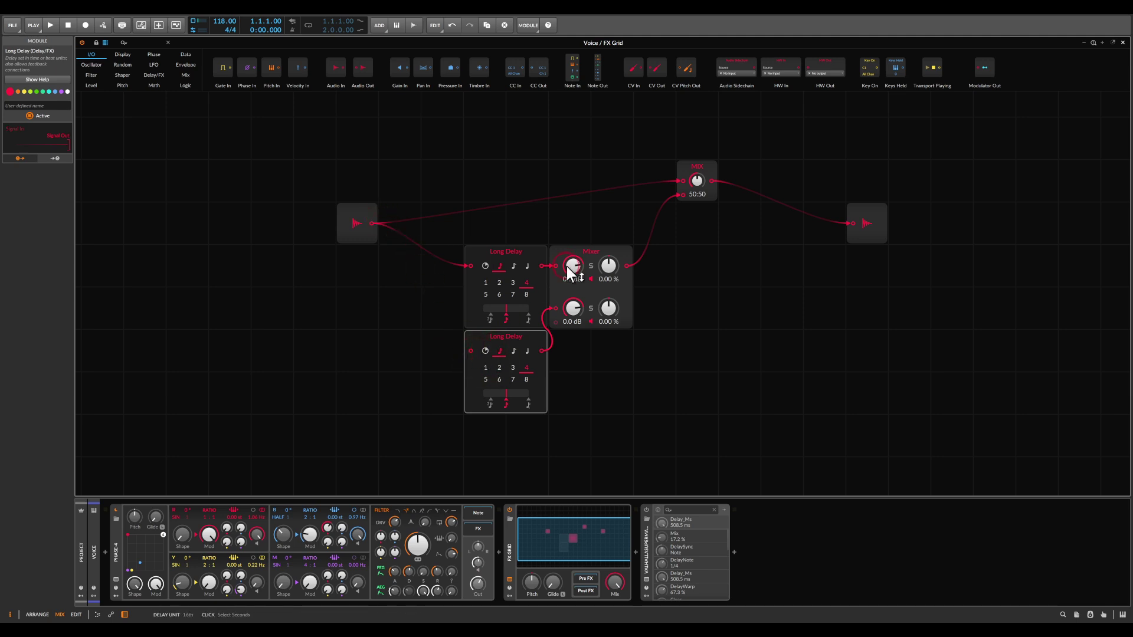
{"action": "left_click_drag", "start_coordinate": [591, 252], "coordinate": [633, 251]}
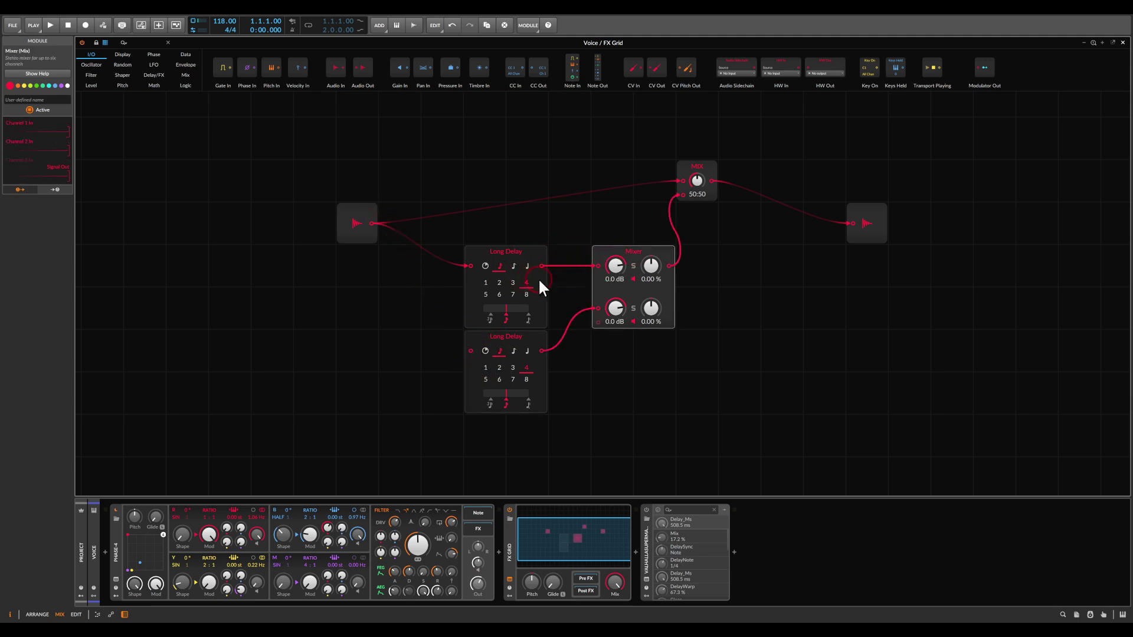
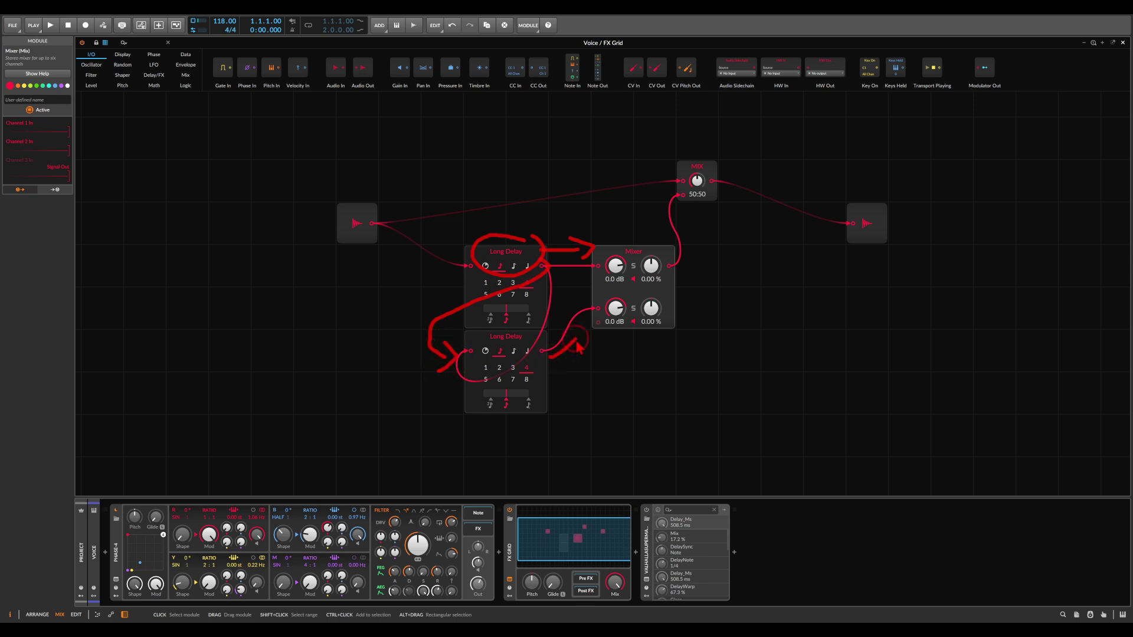
{"action": "key", "text": "Escape"}
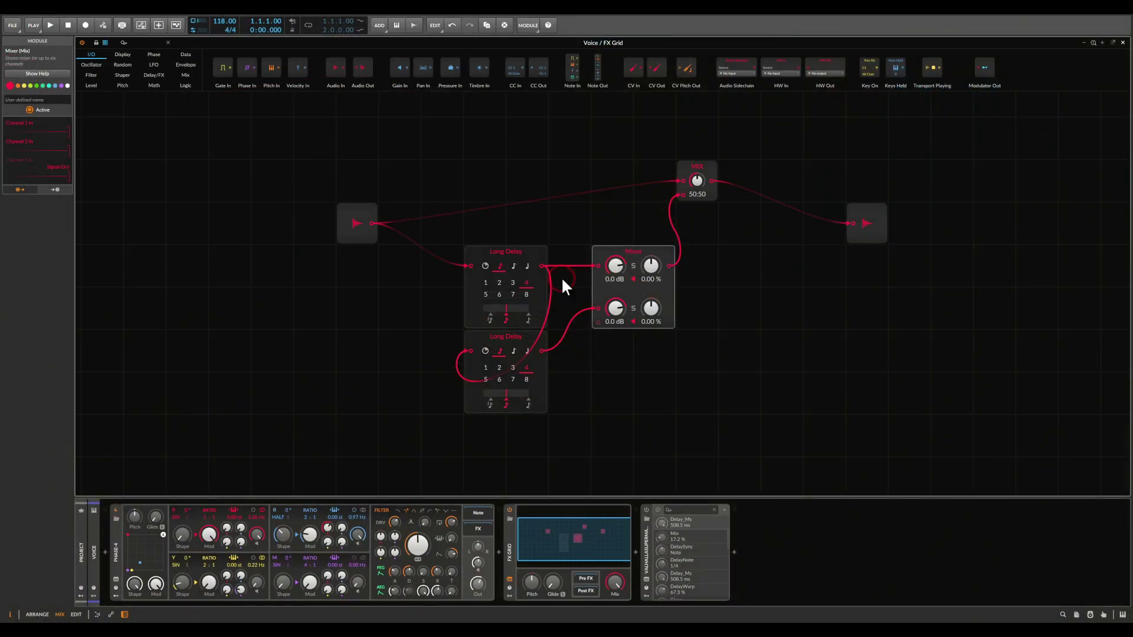
Pan the Mixer's first channel to -100 % and its second channel to 100 %.
{"action": "left_click_drag", "start_coordinate": [652, 262], "coordinate": [652, 292]}
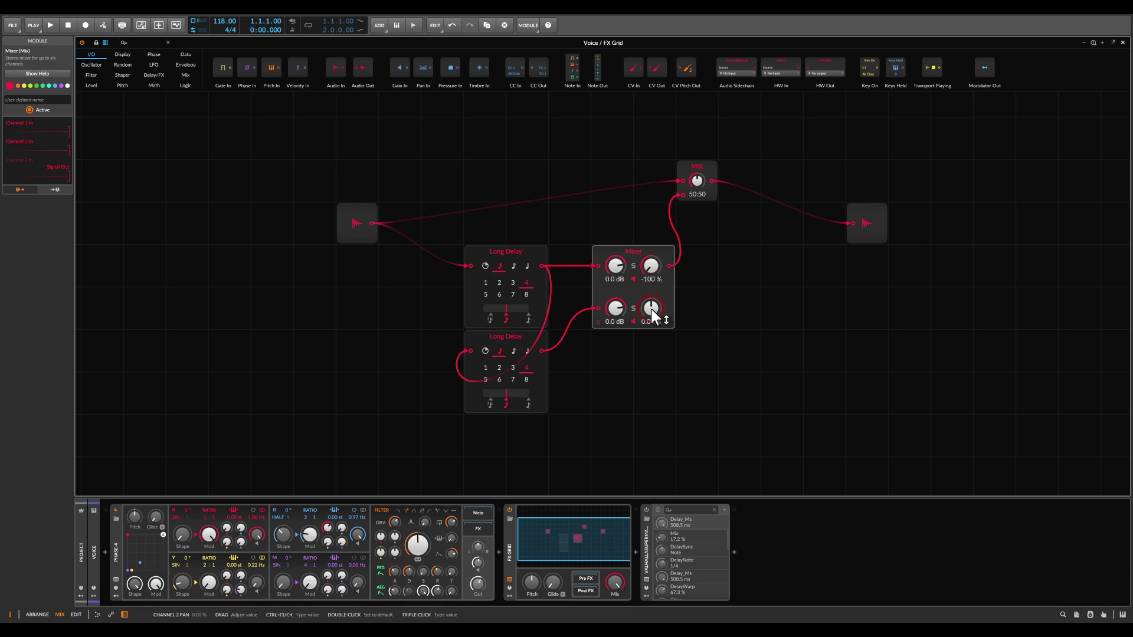
{"action": "left_click_drag", "start_coordinate": [650, 309], "coordinate": [651, 277]}
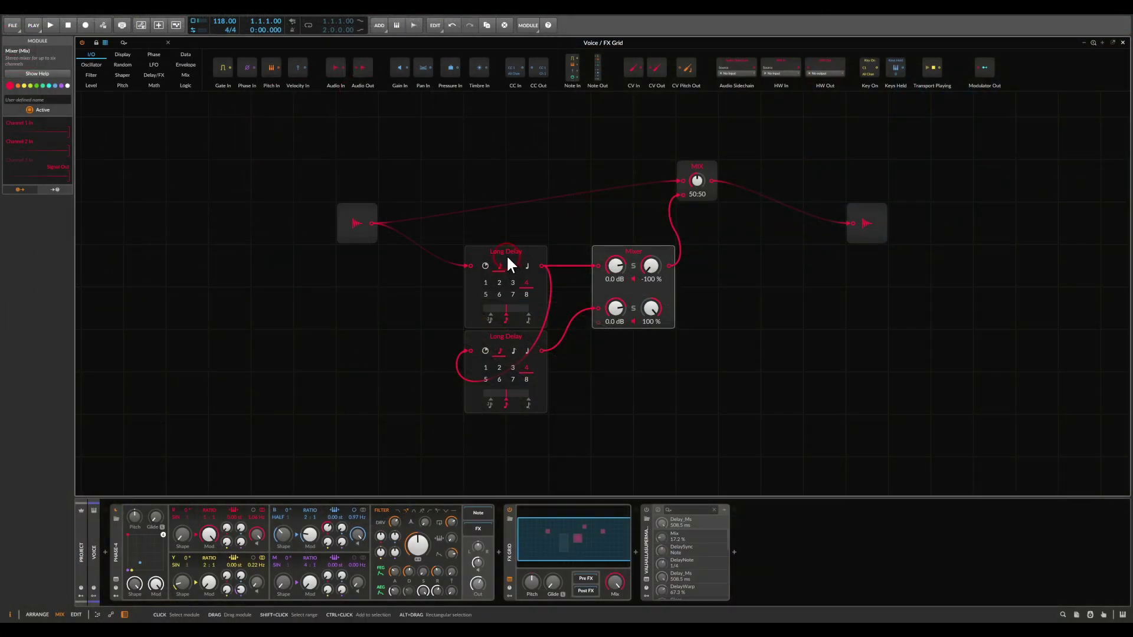
Rename the upper Long Delay as Left Delay and the lower one as Right Delay.
{"action": "left_click", "coordinate": [506, 254]}
{"action": "left_click", "coordinate": [35, 106]}
{"action": "type", "text": "Left Delay"}
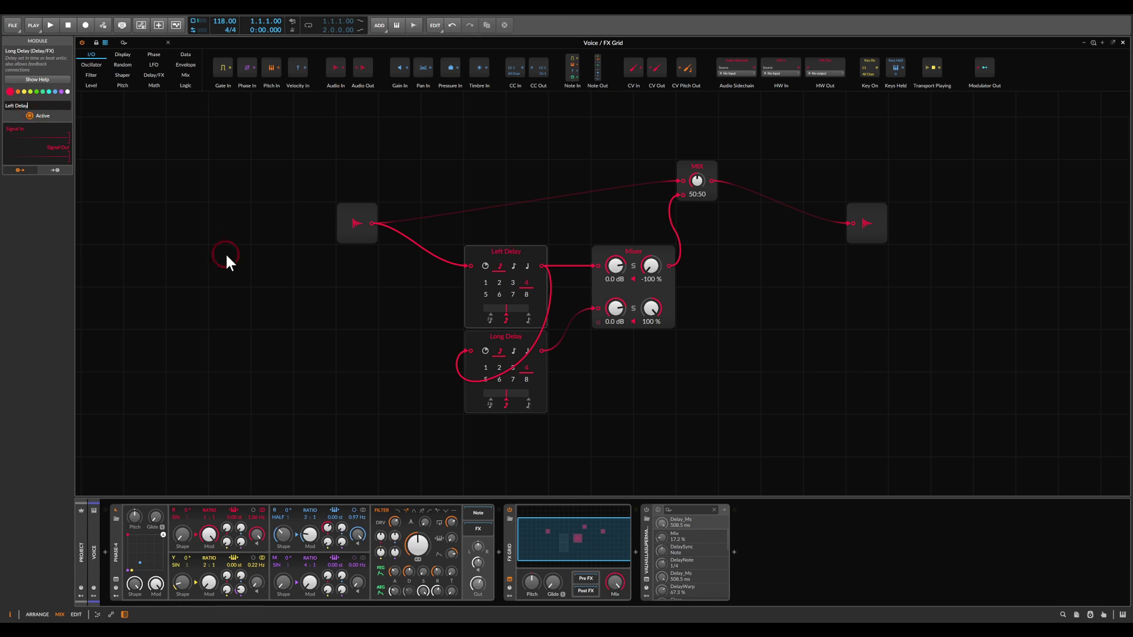
{"action": "left_click", "coordinate": [485, 343]}
{"action": "left_click", "coordinate": [51, 106]}
{"action": "type", "text": "Right Dewl"}
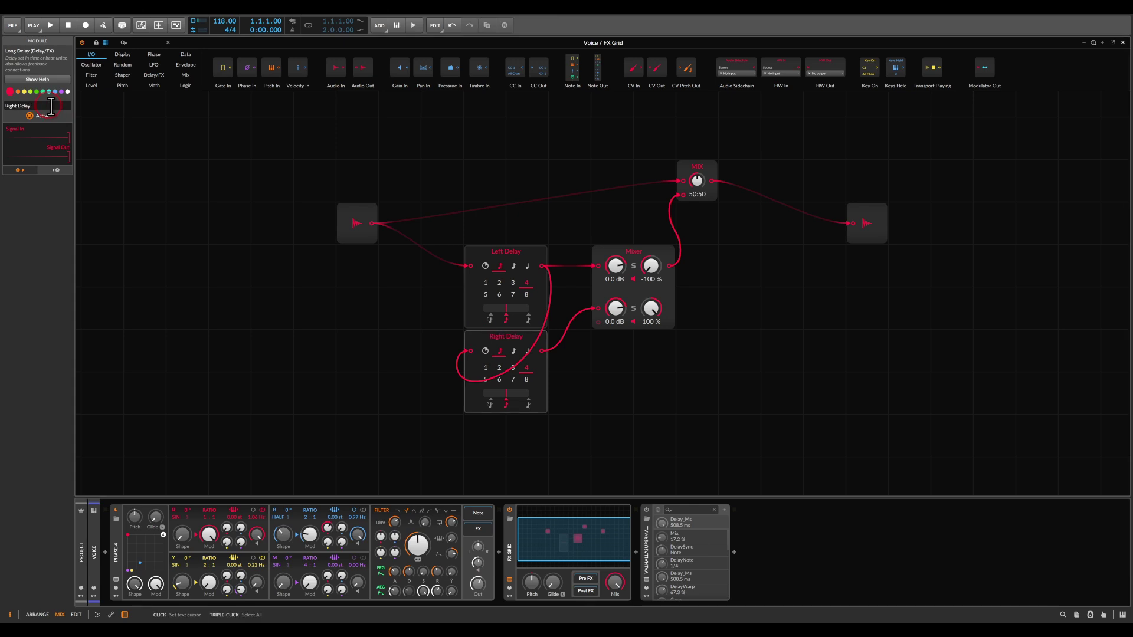
Colour the Left Delay module orange and the Right Delay module yellow.
{"action": "left_click", "coordinate": [516, 250]}
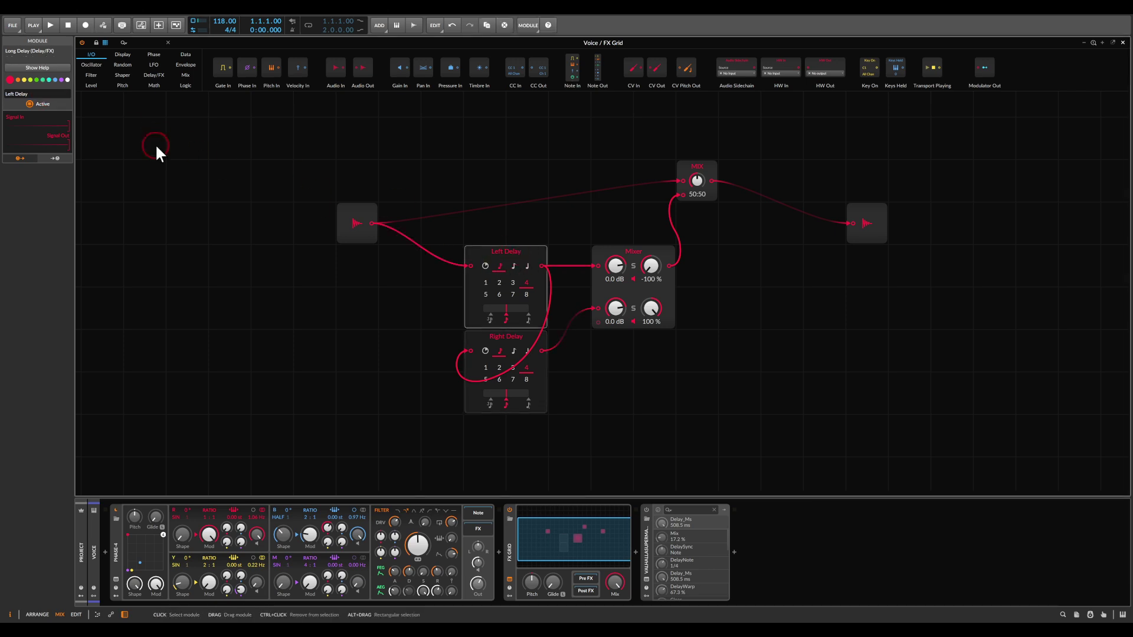
{"action": "left_click", "coordinate": [502, 336]}
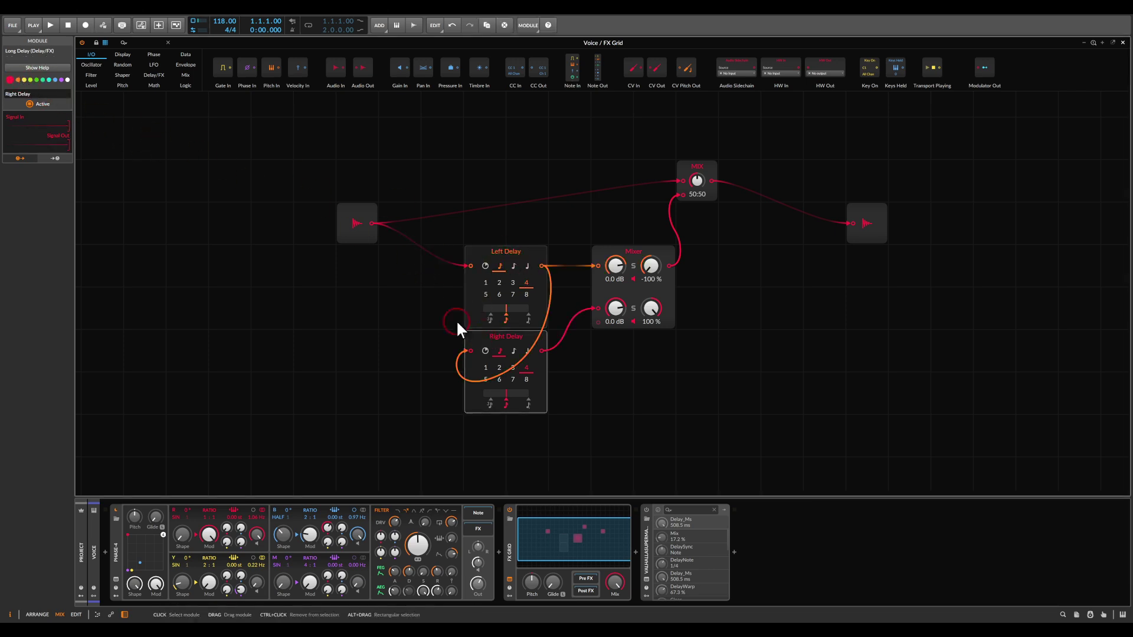
{"action": "left_click", "coordinate": [23, 79]}
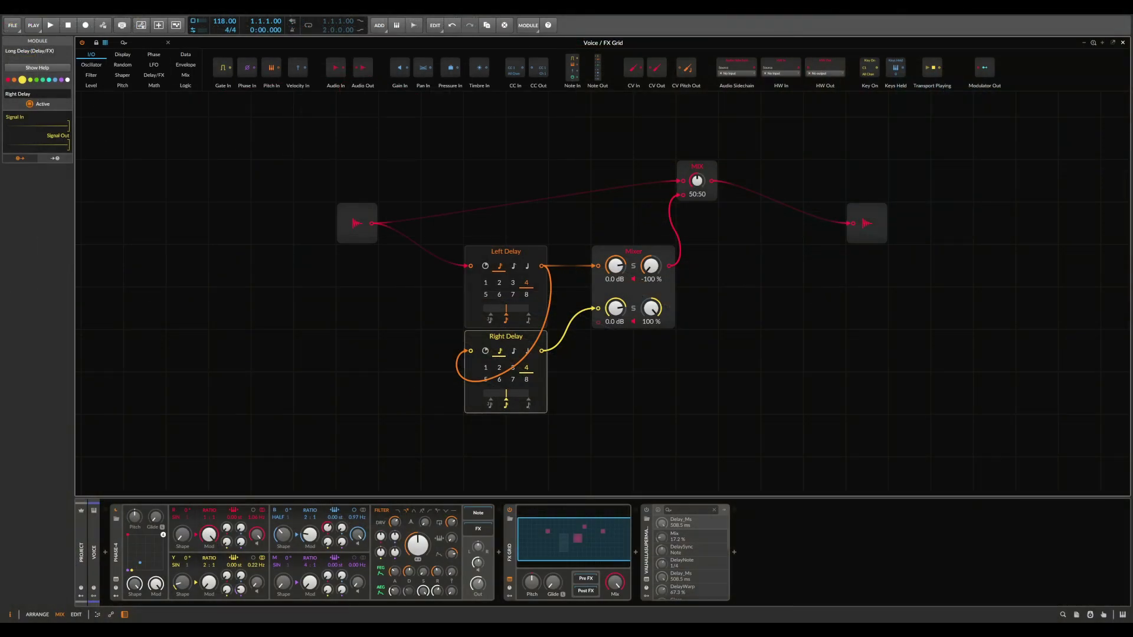
Insert a second Mixer and route the audio input through its first channel into the Left Delay.
{"action": "right_click", "coordinate": [342, 310]}
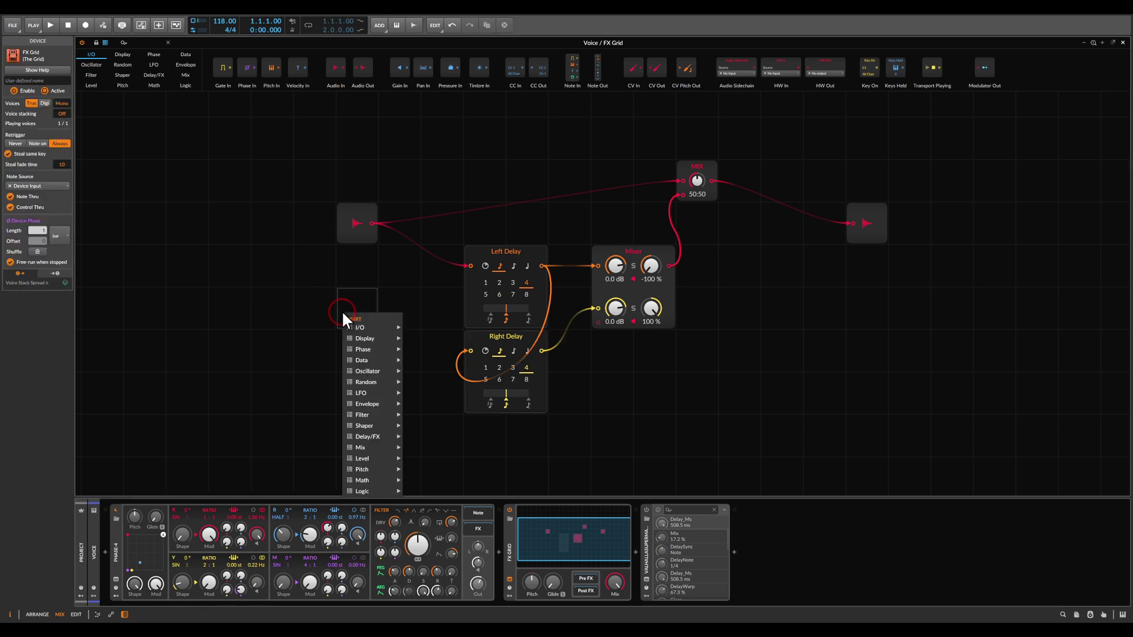
{"action": "mouse_move", "coordinate": [381, 439]}
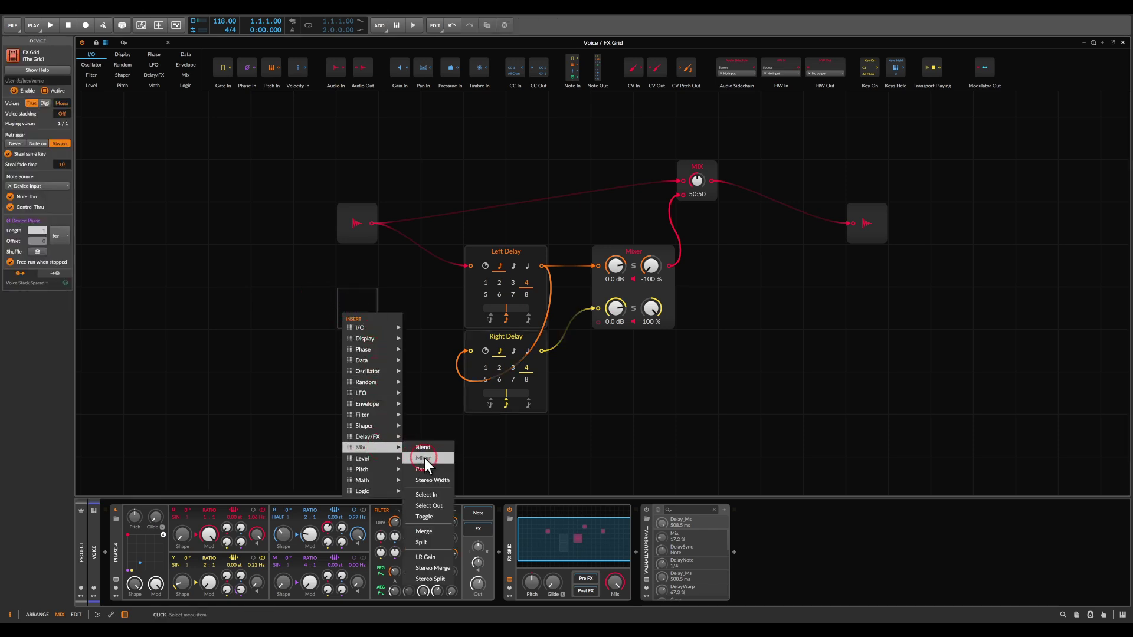
{"action": "left_click", "coordinate": [424, 458]}
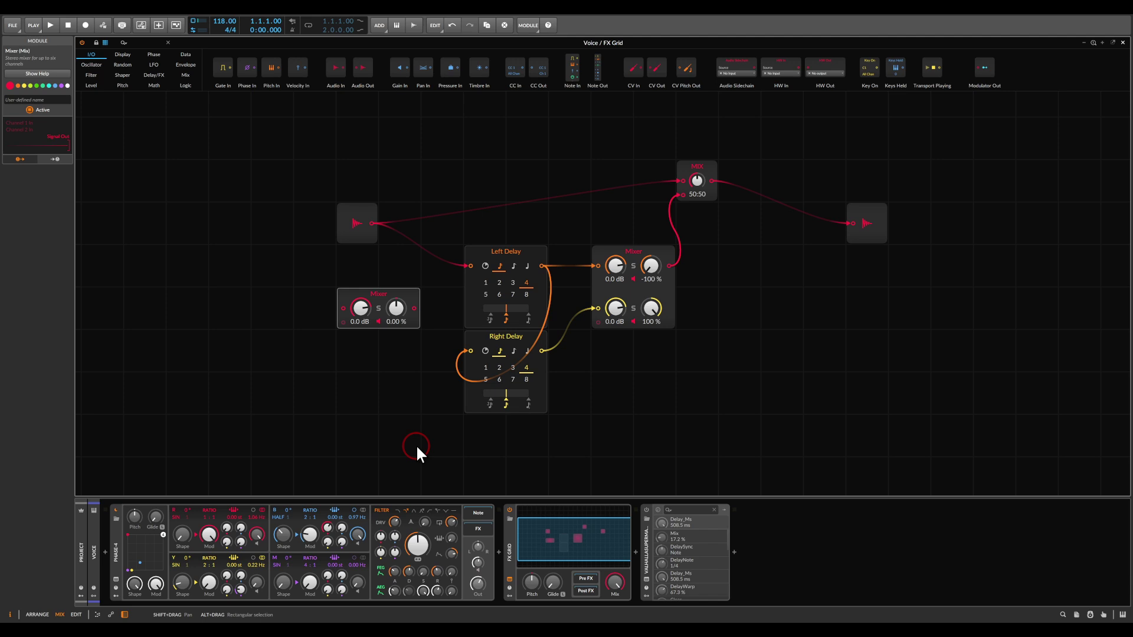
{"action": "left_click", "coordinate": [471, 266]}
{"action": "left_click_drag", "start_coordinate": [372, 223], "coordinate": [341, 309]}
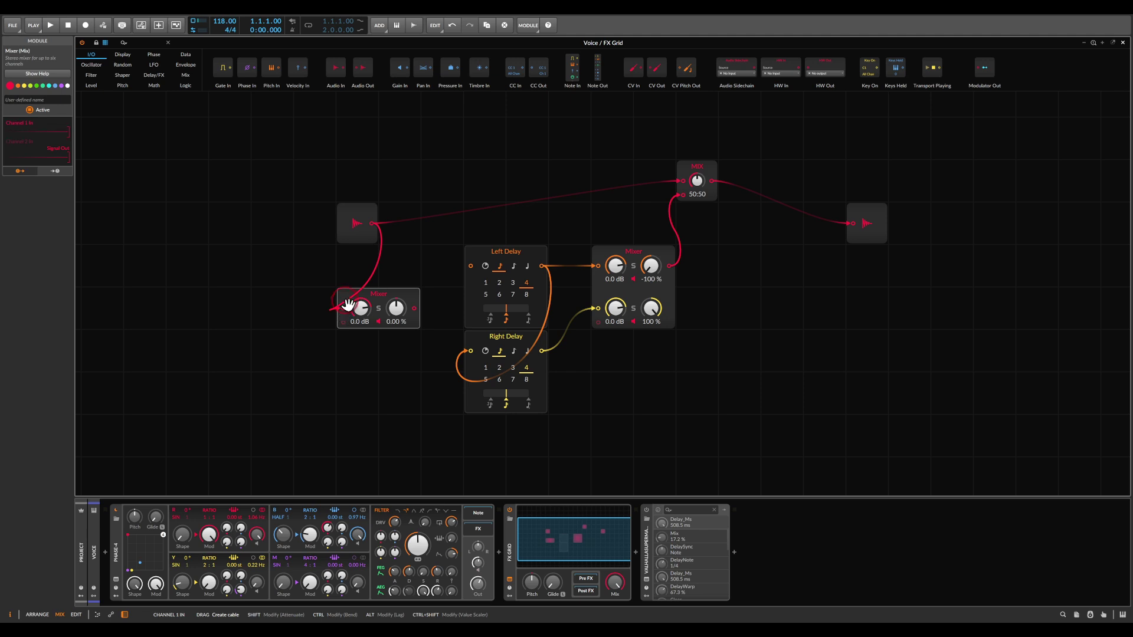
{"action": "left_click_drag", "start_coordinate": [458, 264], "coordinate": [469, 266]}
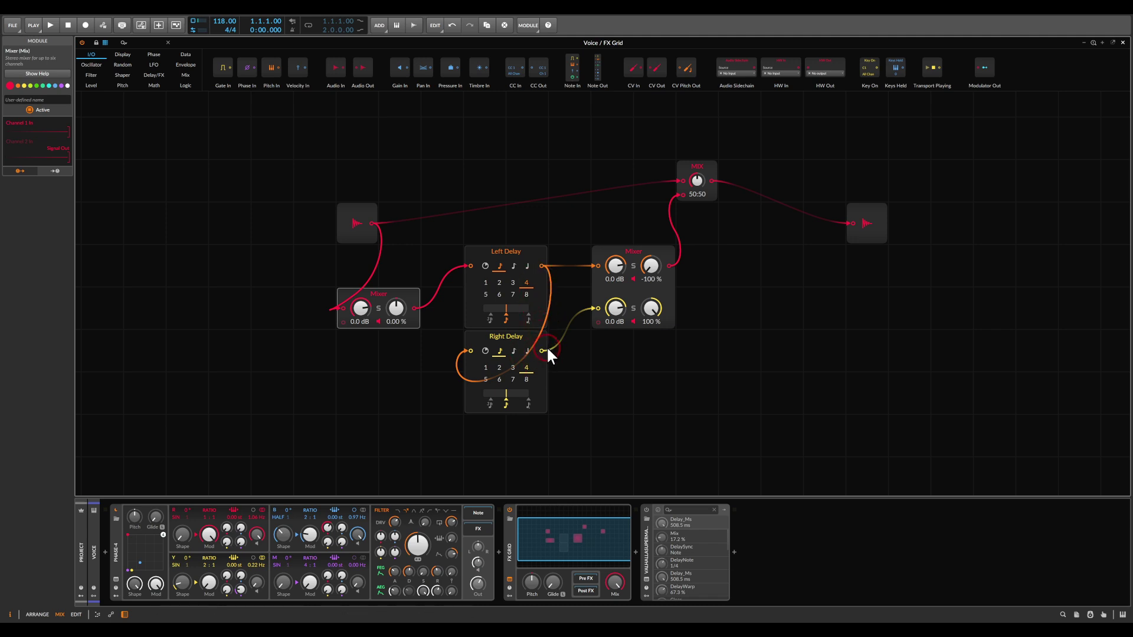
Feed the Right Delay output back into the second channel of the Mixer ahead of the Left Delay.
{"action": "left_click_drag", "start_coordinate": [543, 350], "coordinate": [342, 323]}
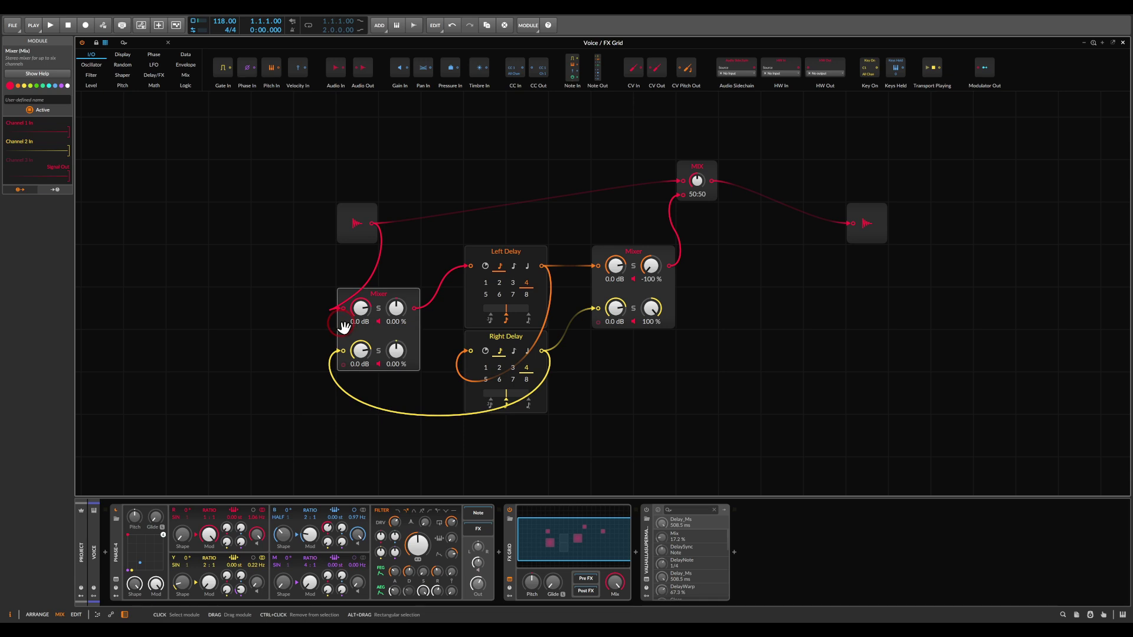
{"action": "mouse_move", "coordinate": [554, 259]}
{"action": "left_mouse_down"}
{"action": "mouse_move", "coordinate": [552, 284]}
{"action": "mouse_move", "coordinate": [478, 299]}
{"action": "mouse_move", "coordinate": [439, 327]}
{"action": "mouse_move", "coordinate": [457, 335]}
{"action": "left_mouse_up"}
{"action": "left_click", "coordinate": [548, 353]}
{"action": "mouse_move", "coordinate": [550, 358]}
{"action": "left_mouse_down"}
{"action": "mouse_move", "coordinate": [495, 472]}
{"action": "mouse_move", "coordinate": [351, 452]}
{"action": "mouse_move", "coordinate": [313, 396]}
{"action": "mouse_move", "coordinate": [316, 382]}
{"action": "mouse_move", "coordinate": [344, 384]}
{"action": "left_mouse_up"}
{"action": "left_click", "coordinate": [415, 302]}
{"action": "mouse_move", "coordinate": [416, 302]}
{"action": "left_mouse_down"}
{"action": "mouse_move", "coordinate": [403, 254]}
{"action": "mouse_move", "coordinate": [453, 256]}
{"action": "mouse_move", "coordinate": [445, 264]}
{"action": "left_mouse_up"}
{"action": "left_click", "coordinate": [556, 298]}
{"action": "mouse_move", "coordinate": [558, 300]}
{"action": "left_mouse_down"}
{"action": "mouse_move", "coordinate": [415, 336]}
{"action": "mouse_move", "coordinate": [434, 366]}
{"action": "left_mouse_up"}
{"action": "left_click", "coordinate": [553, 405]}
{"action": "mouse_move", "coordinate": [553, 404]}
{"action": "left_mouse_down"}
{"action": "mouse_move", "coordinate": [477, 450]}
{"action": "mouse_move", "coordinate": [351, 404]}
{"action": "mouse_move", "coordinate": [381, 393]}
{"action": "left_mouse_up"}
{"action": "left_click", "coordinate": [386, 232]}
{"action": "mouse_move", "coordinate": [386, 231]}
{"action": "left_mouse_down"}
{"action": "mouse_move", "coordinate": [466, 204]}
{"action": "mouse_move", "coordinate": [454, 228]}
{"action": "left_mouse_up"}
{"action": "mouse_move", "coordinate": [560, 308]}
{"action": "left_mouse_down"}
{"action": "mouse_move", "coordinate": [590, 310]}
{"action": "mouse_move", "coordinate": [596, 351]}
{"action": "mouse_move", "coordinate": [564, 377]}
{"action": "left_mouse_up"}
{"action": "left_click", "coordinate": [564, 380]}
{"action": "key", "text": "Escape"}
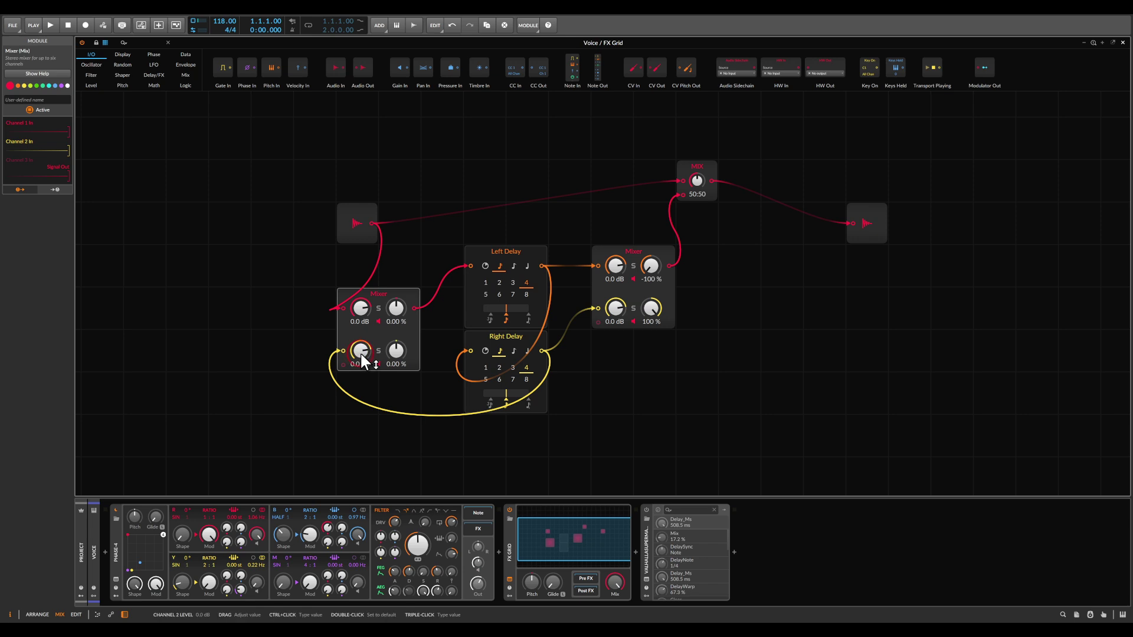
Lower the feedback level on the input Mixer's second channel to -10.9 dB.
{"action": "mouse_move", "coordinate": [355, 348]}
{"action": "left_mouse_down"}
{"action": "mouse_move", "coordinate": [355, 412]}
{"action": "mouse_move", "coordinate": [361, 354]}
{"action": "left_mouse_up"}
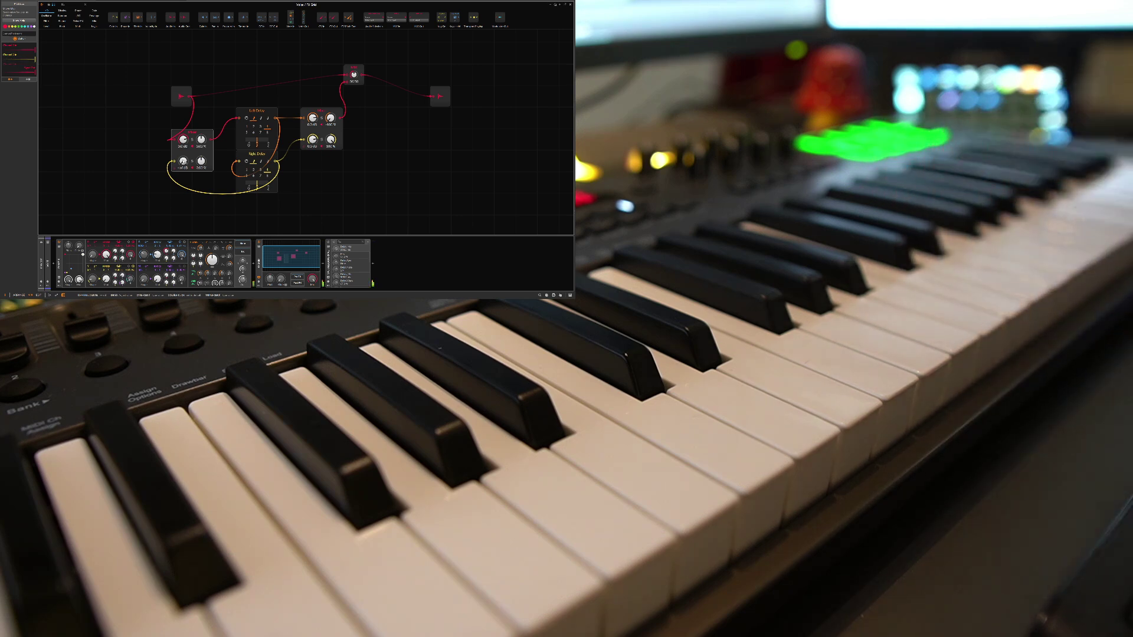
{"action": "mouse_move", "coordinate": [185, 164]}
{"action": "left_mouse_down"}
{"action": "mouse_move", "coordinate": [185, 155]}
{"action": "mouse_move", "coordinate": [185, 164]}
{"action": "left_mouse_up"}
{"action": "left_click_drag", "start_coordinate": [183, 162], "coordinate": [183, 167]}
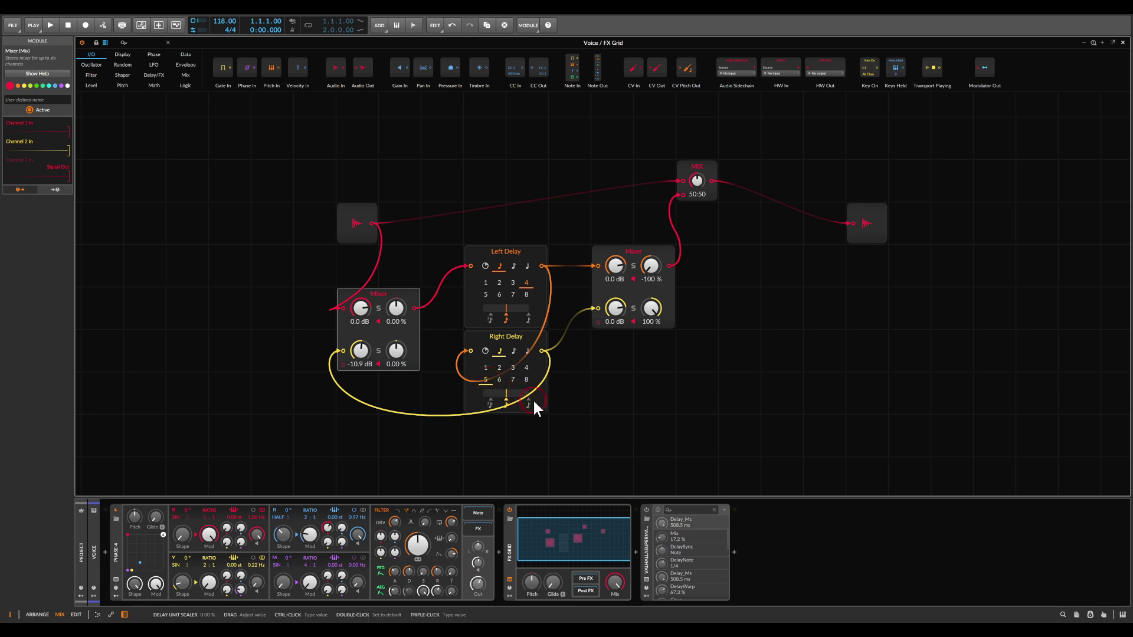
Open the ValhallaSupermassive plug-in window to check its reverb settings and close it again.
{"action": "left_click", "coordinate": [647, 581]}
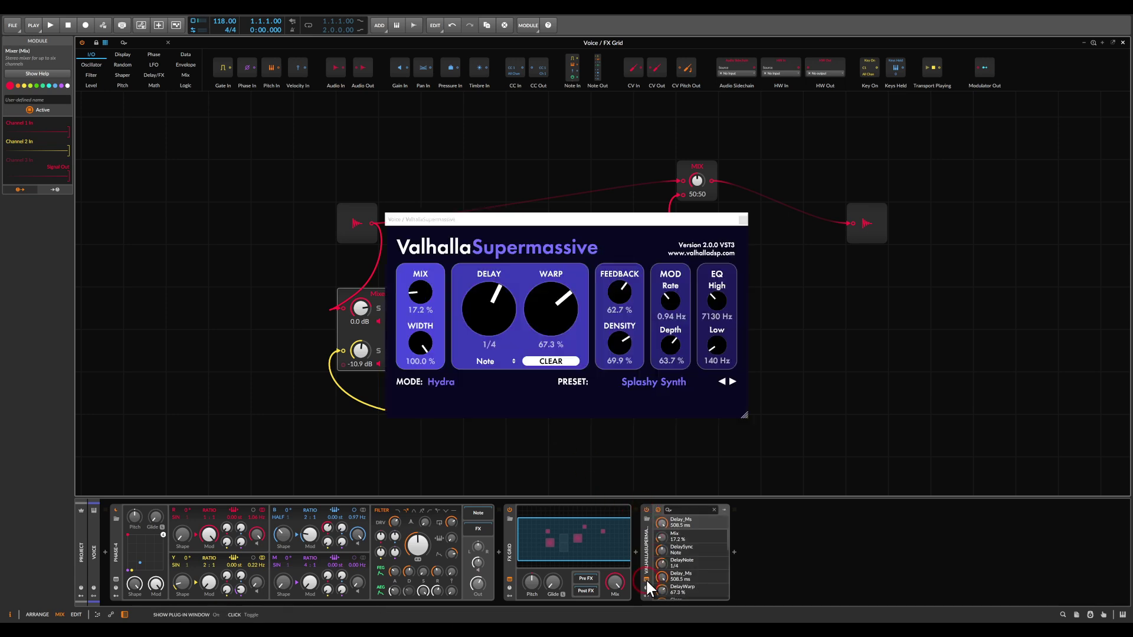
{"action": "left_click", "coordinate": [721, 238]}
{"action": "left_click", "coordinate": [665, 323]}
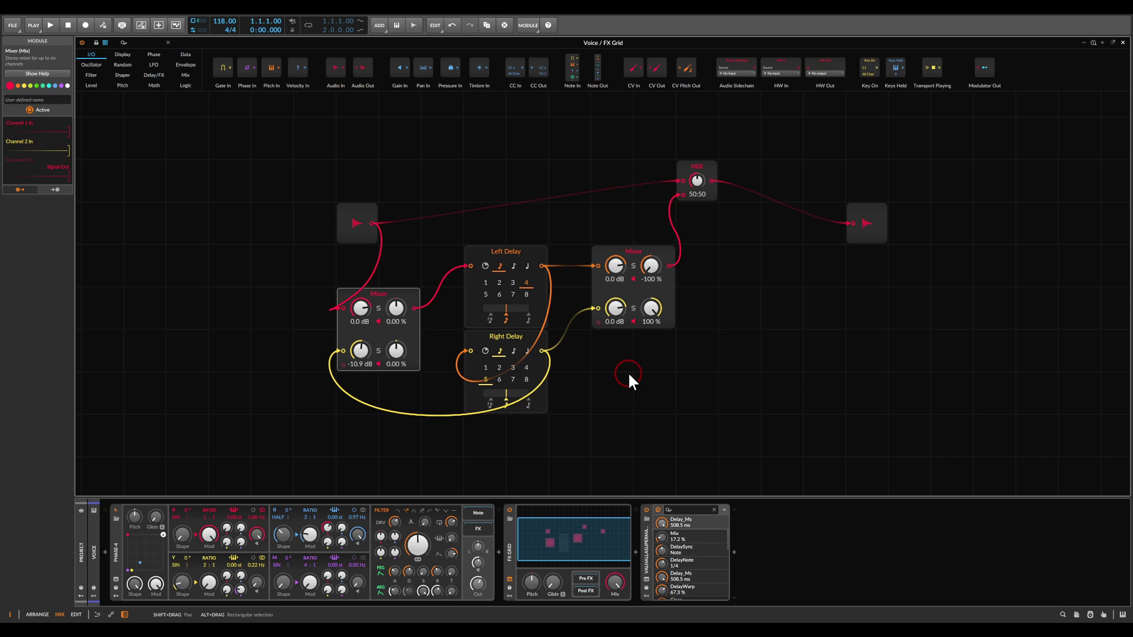
Insert a random S/H LFO module in the empty area beyond the output Mixer and set its smoothing to 100 %.
{"action": "right_click", "coordinate": [774, 361]}
{"action": "mouse_move", "coordinate": [796, 415]}
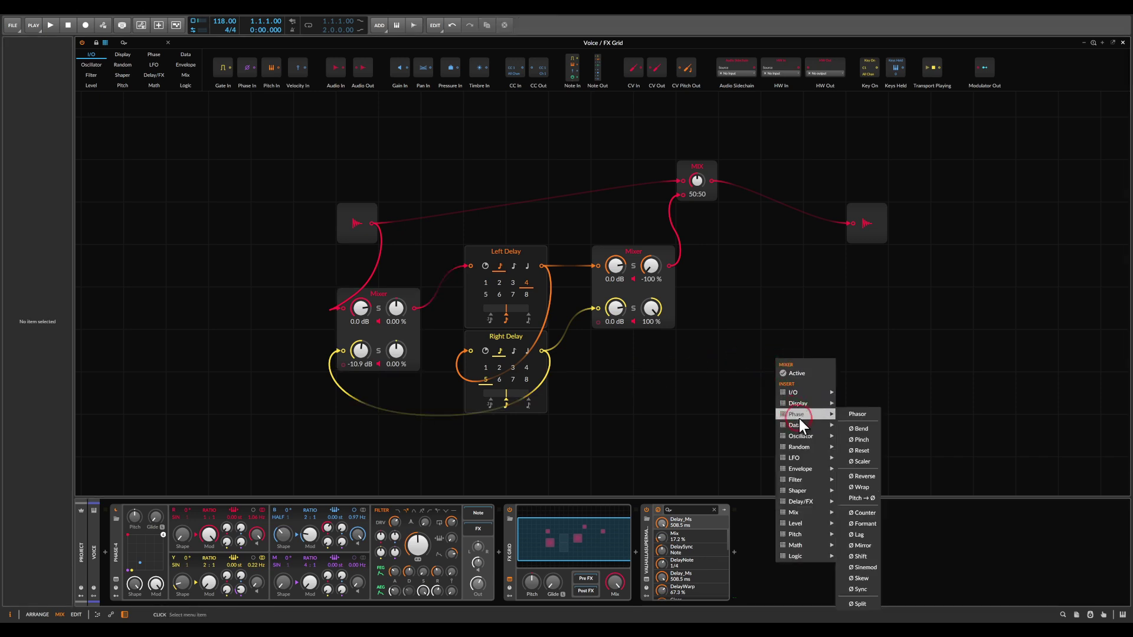
{"action": "mouse_move", "coordinate": [808, 446]}
{"action": "left_click", "coordinate": [859, 462]}
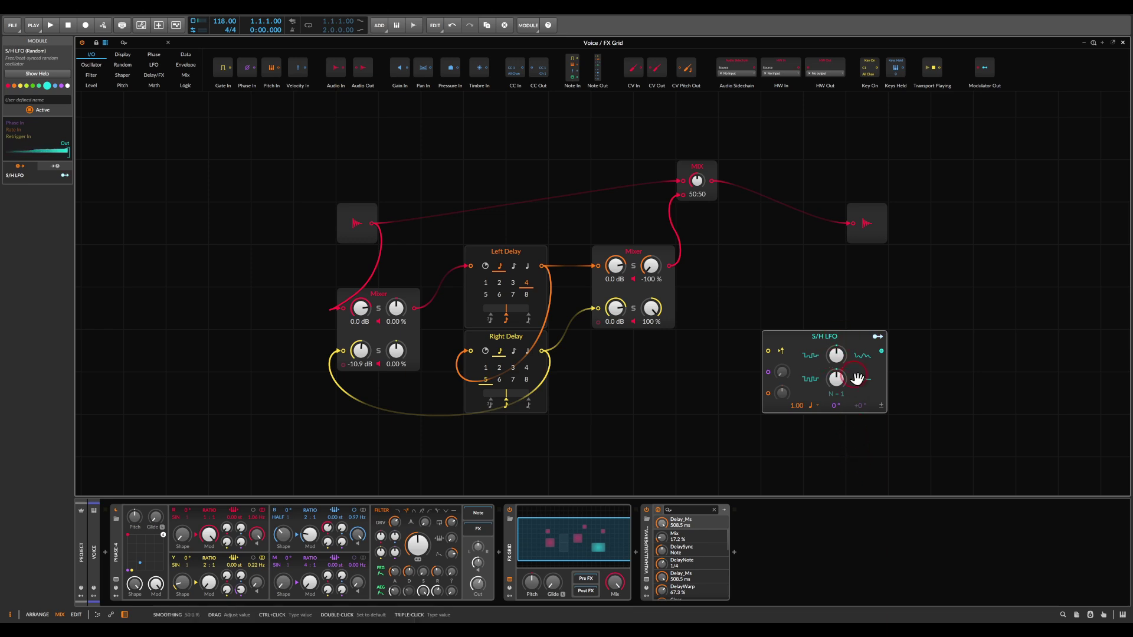
{"action": "key", "text": "z"}
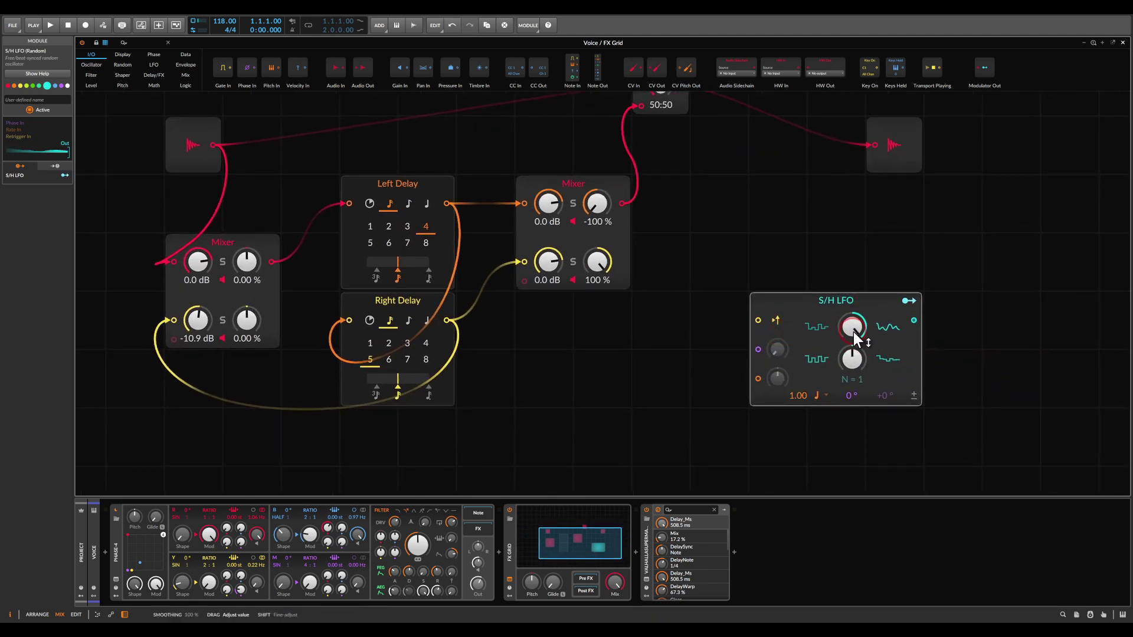
Turn off retriggering on notes for the S/H LFO and switch its rate unit to Hz.
{"action": "left_click", "coordinate": [776, 318]}
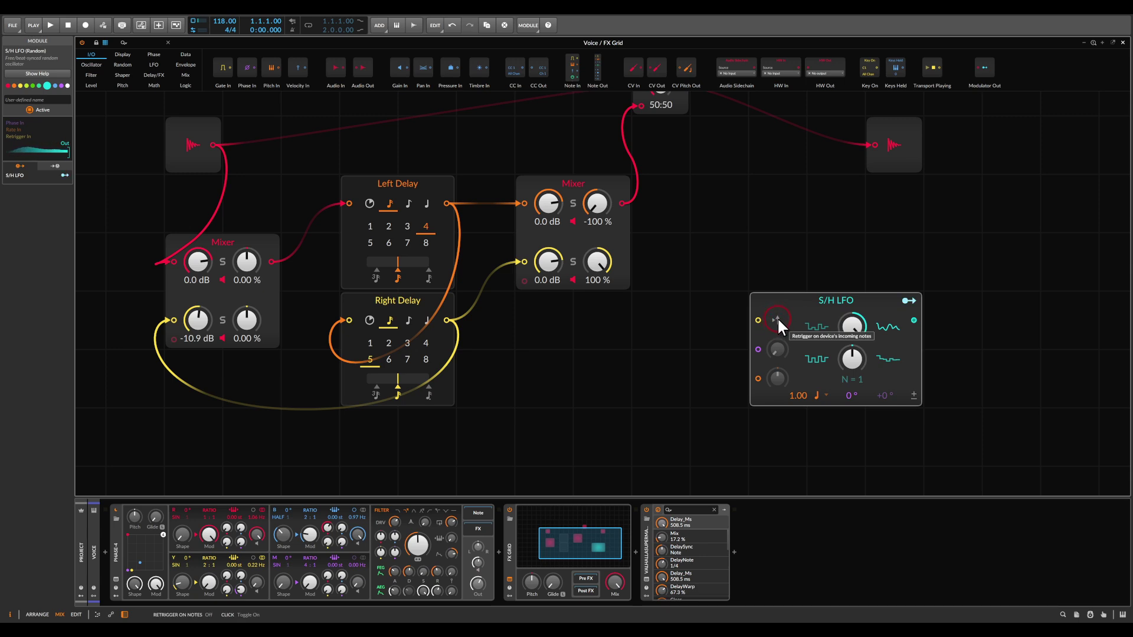
{"action": "left_click", "coordinate": [819, 393]}
{"action": "left_click", "coordinate": [844, 411]}
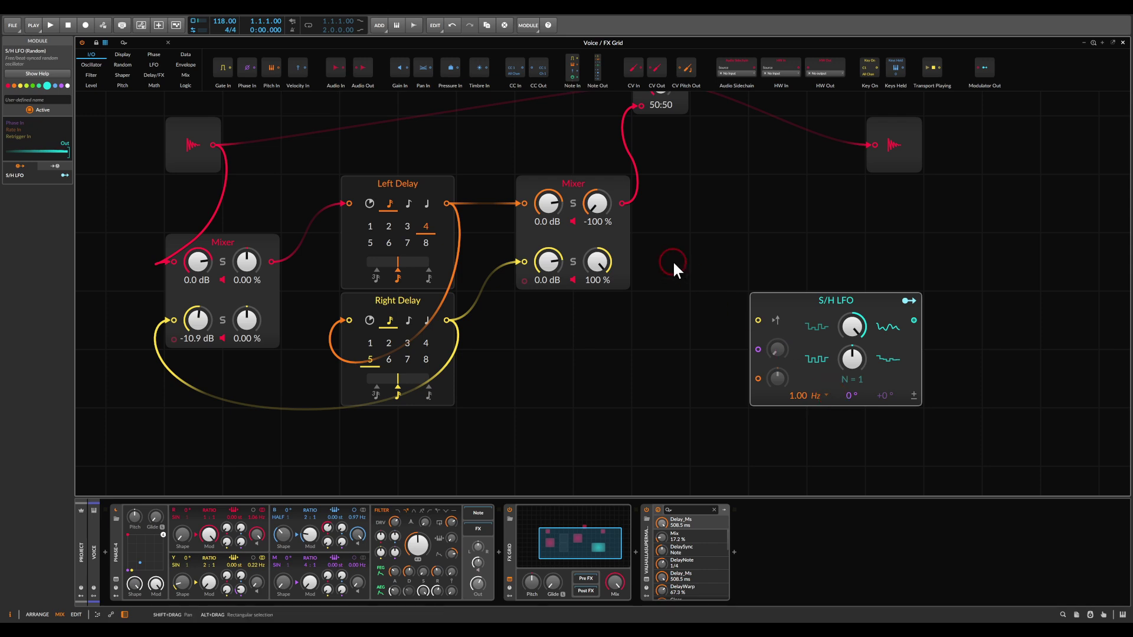
Centre both output Mixer pans at 0 % and modulate them by -1.07 and 0.980 from the S/H LFO in bipolar mode.
{"action": "double_click", "coordinate": [594, 206]}
{"action": "double_click", "coordinate": [594, 245]}
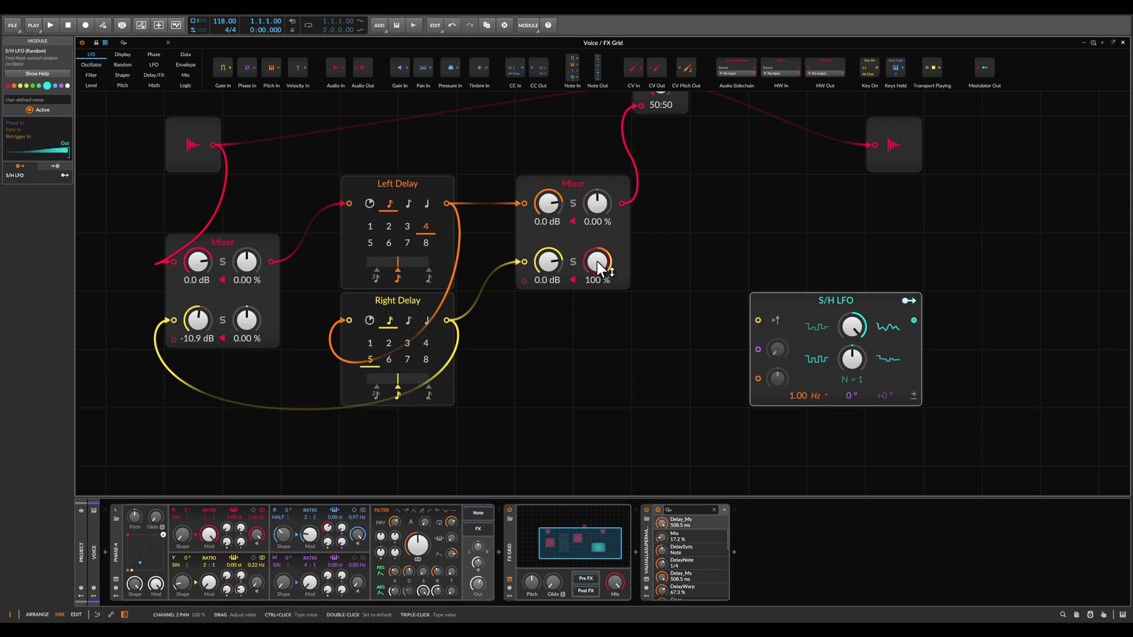
{"action": "left_click", "coordinate": [907, 301]}
{"action": "left_click_drag", "start_coordinate": [597, 203], "coordinate": [596, 235]}
{"action": "left_click", "coordinate": [908, 302]}
{"action": "left_click", "coordinate": [917, 393]}
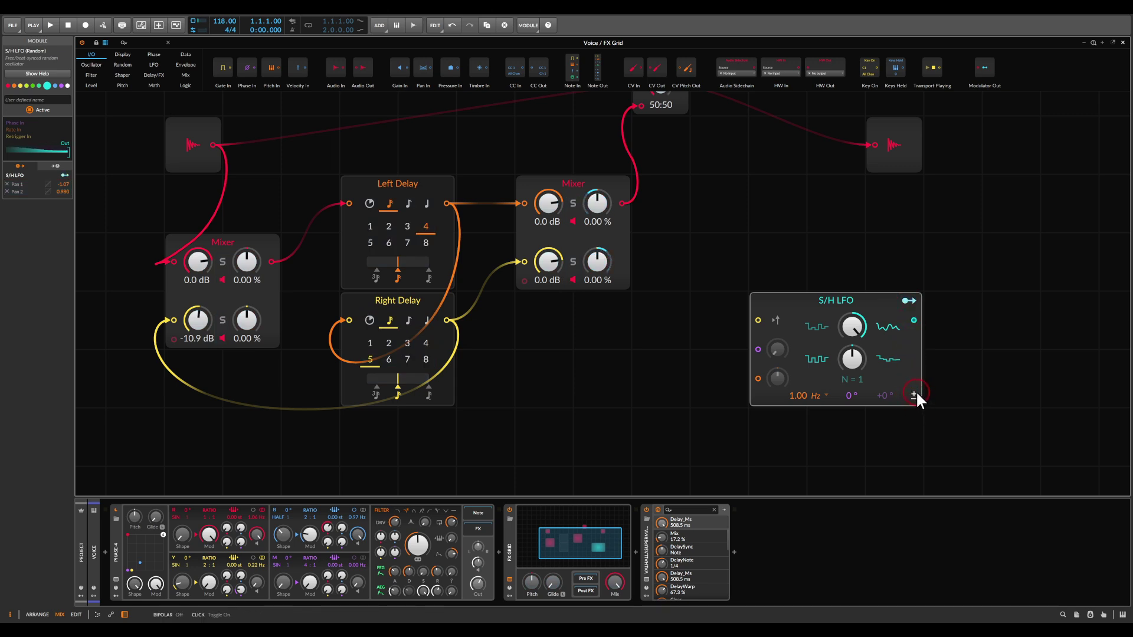
{"action": "left_click", "coordinate": [584, 199]}
{"action": "left_click_drag", "start_coordinate": [583, 208], "coordinate": [588, 253]}
{"action": "mouse_move", "coordinate": [569, 170]}
{"action": "left_mouse_down"}
{"action": "mouse_move", "coordinate": [558, 211]}
{"action": "mouse_move", "coordinate": [624, 261]}
{"action": "mouse_move", "coordinate": [631, 316]}
{"action": "left_mouse_up"}
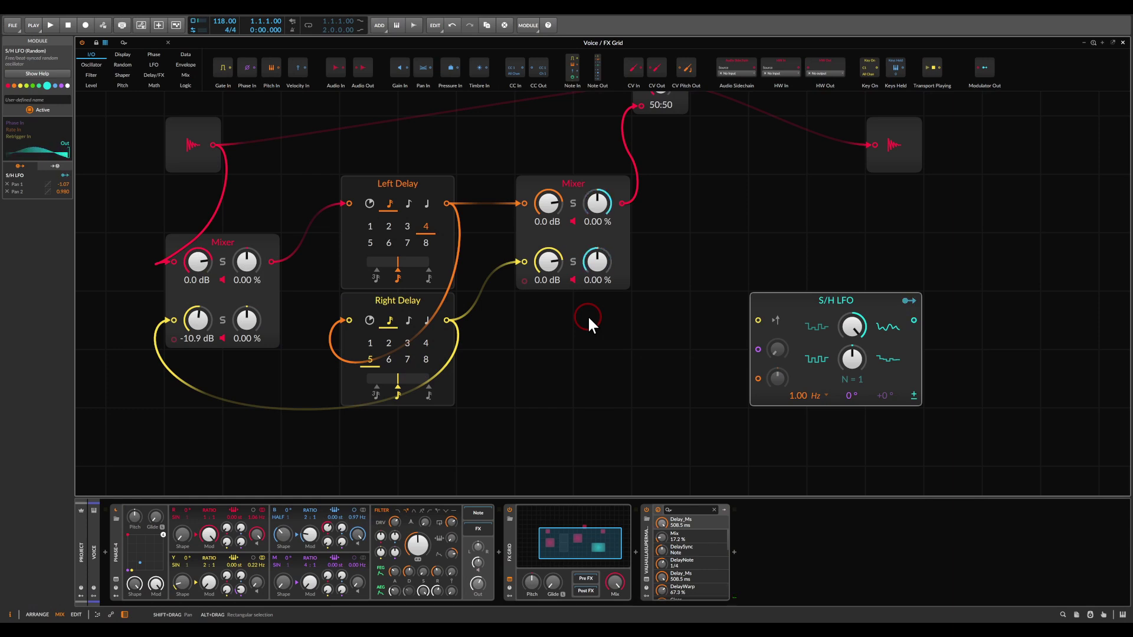
Move the S/H LFO and the output Mixer further right to make room after the two delays.
{"action": "scroll", "coordinate": [614, 323], "scroll_direction": "right", "scroll_amount": 1}
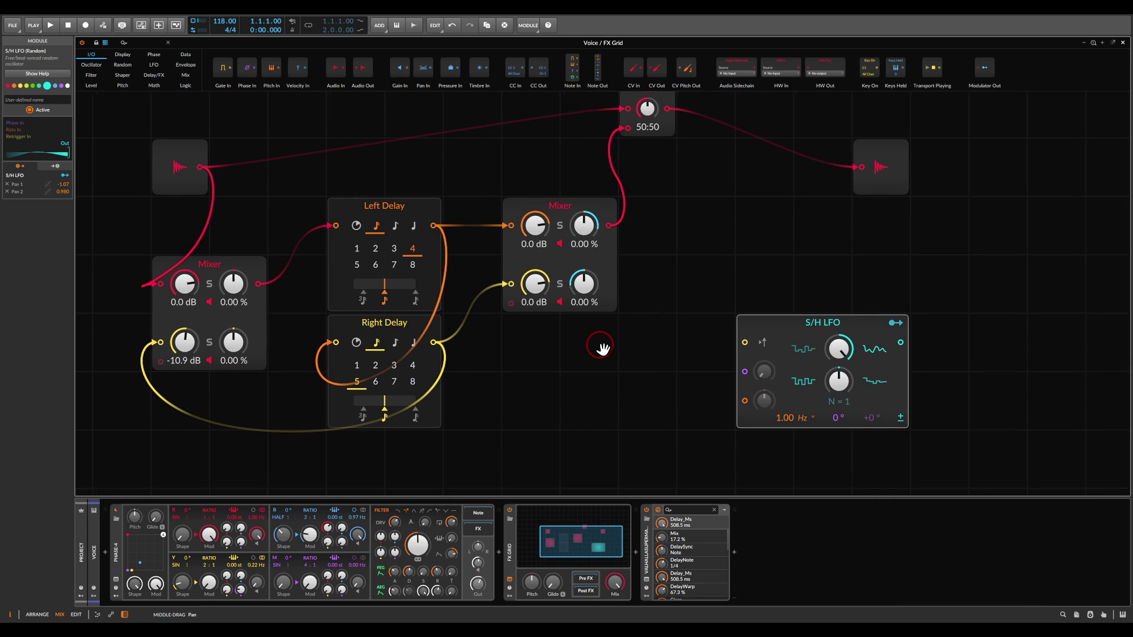
{"action": "left_click_drag", "start_coordinate": [772, 307], "coordinate": [889, 307]}
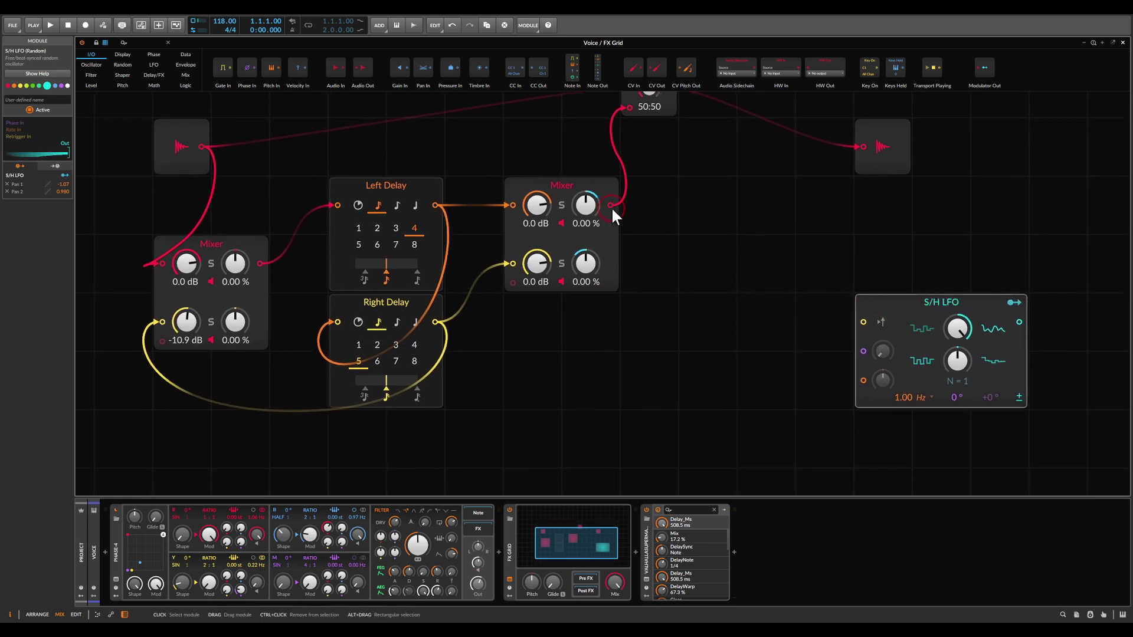
{"action": "left_click", "coordinate": [571, 183]}
{"action": "left_click_drag", "start_coordinate": [576, 189], "coordinate": [693, 190]}
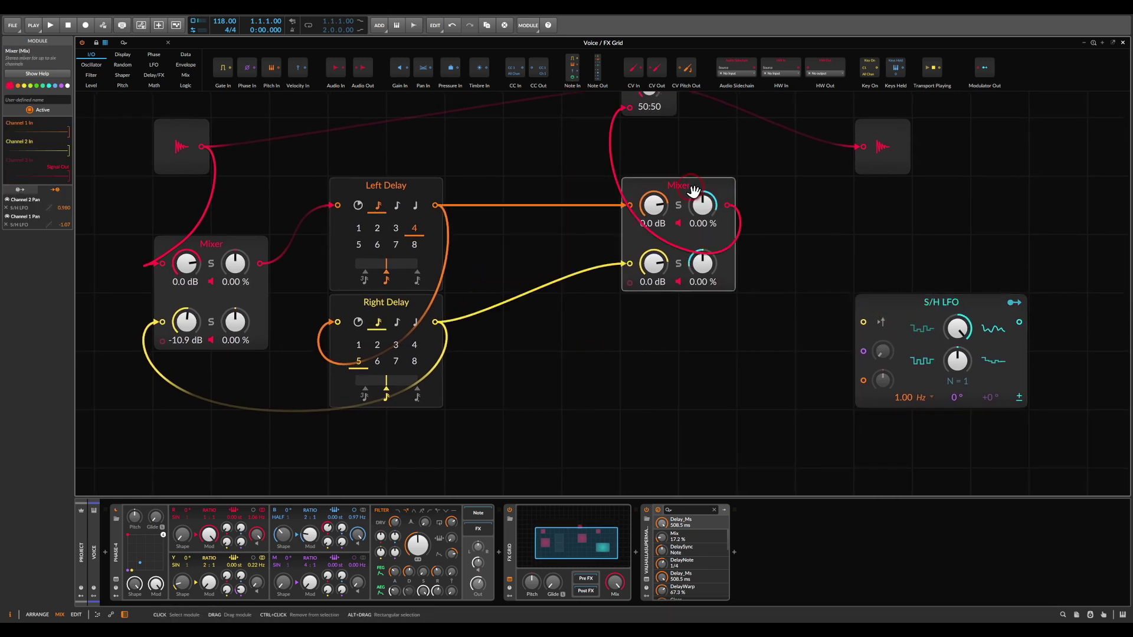
{"action": "left_click", "coordinate": [628, 204]}
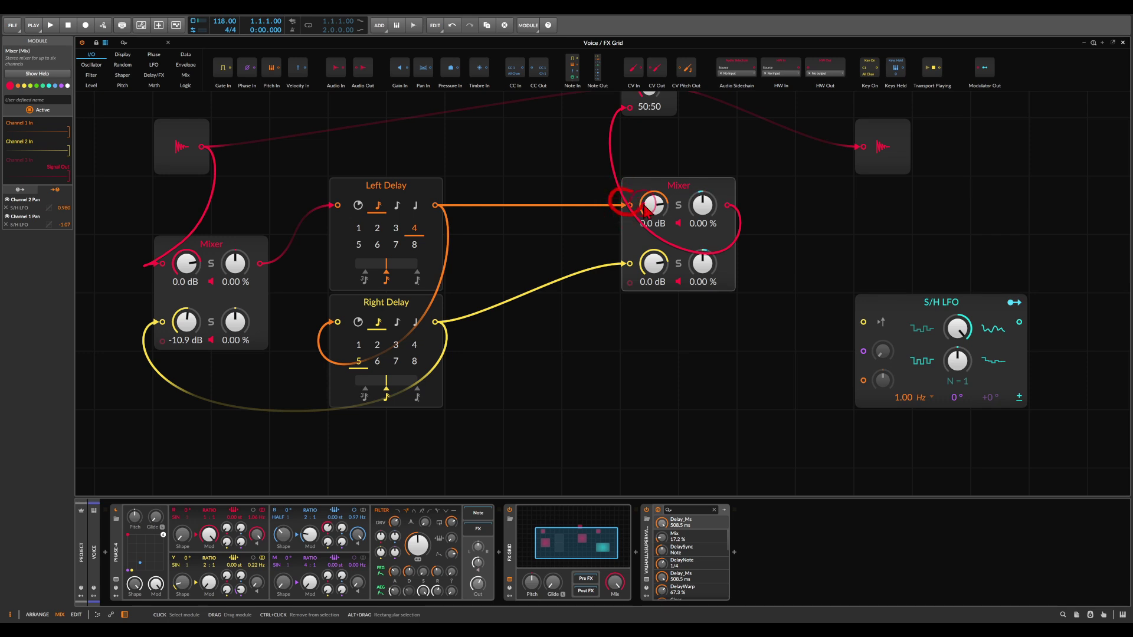
{"action": "left_click", "coordinate": [629, 264]}
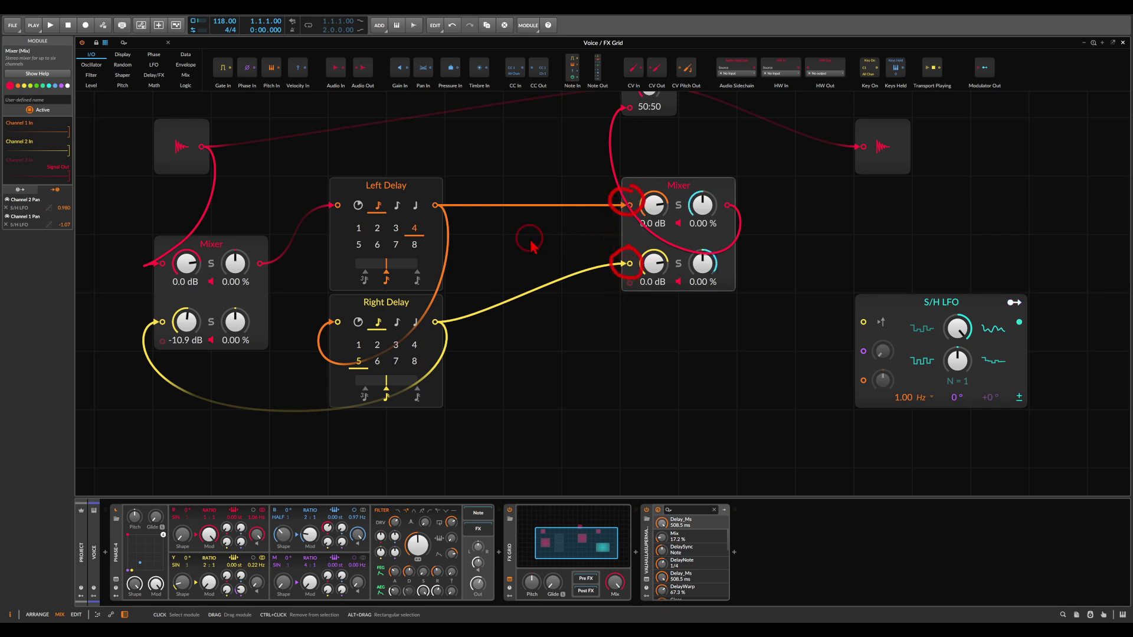
Insert a Phaser+ module in the free space below the output Mixer.
{"action": "right_click", "coordinate": [571, 366]}
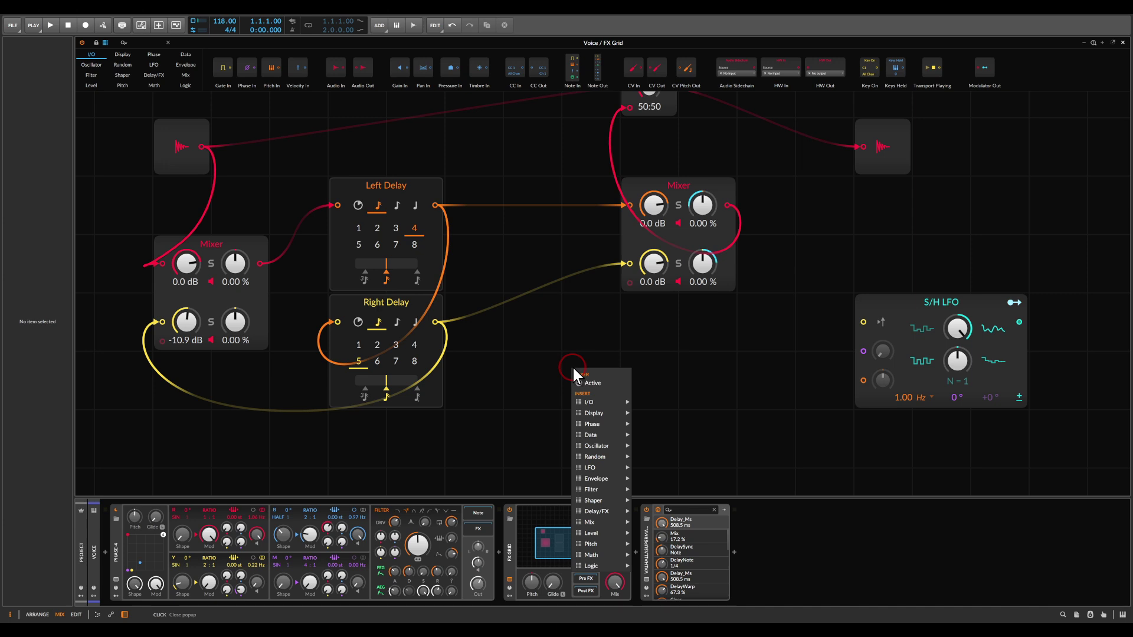
{"action": "left_click", "coordinate": [606, 510]}
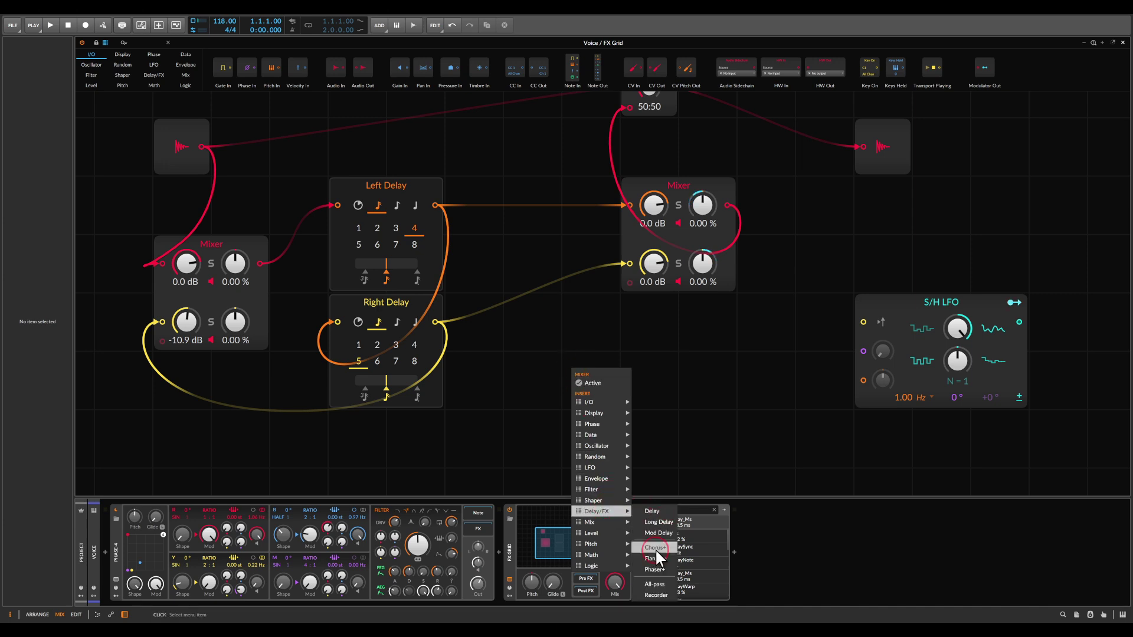
{"action": "left_click", "coordinate": [653, 569]}
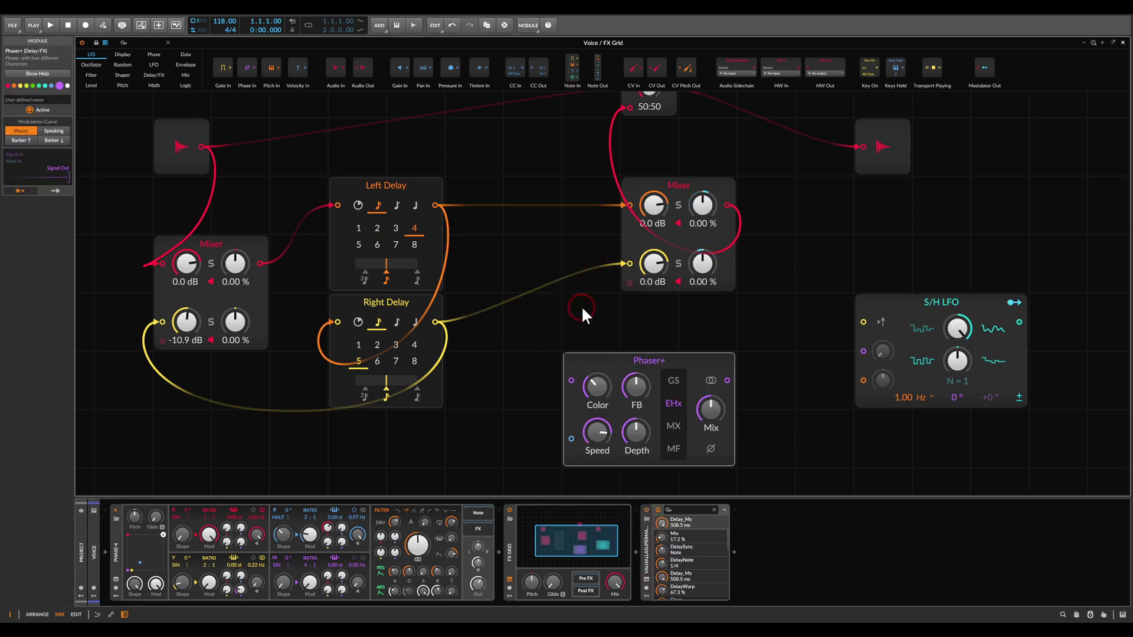
Reroute the Right Delay output through the Phaser+ at full mix into the output Mixer's second channel, and place the Phaser+ beside the delay.
{"action": "left_click", "coordinate": [629, 261]}
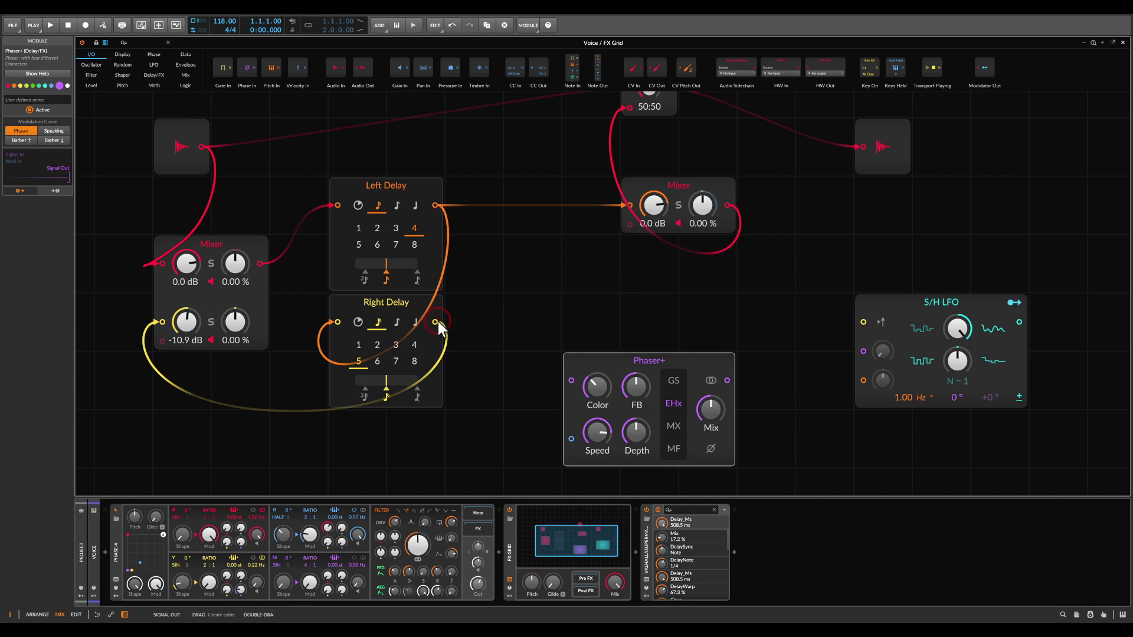
{"action": "left_click_drag", "start_coordinate": [438, 321], "coordinate": [580, 380]}
{"action": "left_click_drag", "start_coordinate": [727, 380], "coordinate": [627, 225]}
{"action": "mouse_move", "coordinate": [710, 409]}
{"action": "left_click_drag", "start_coordinate": [661, 403], "coordinate": [601, 345]}
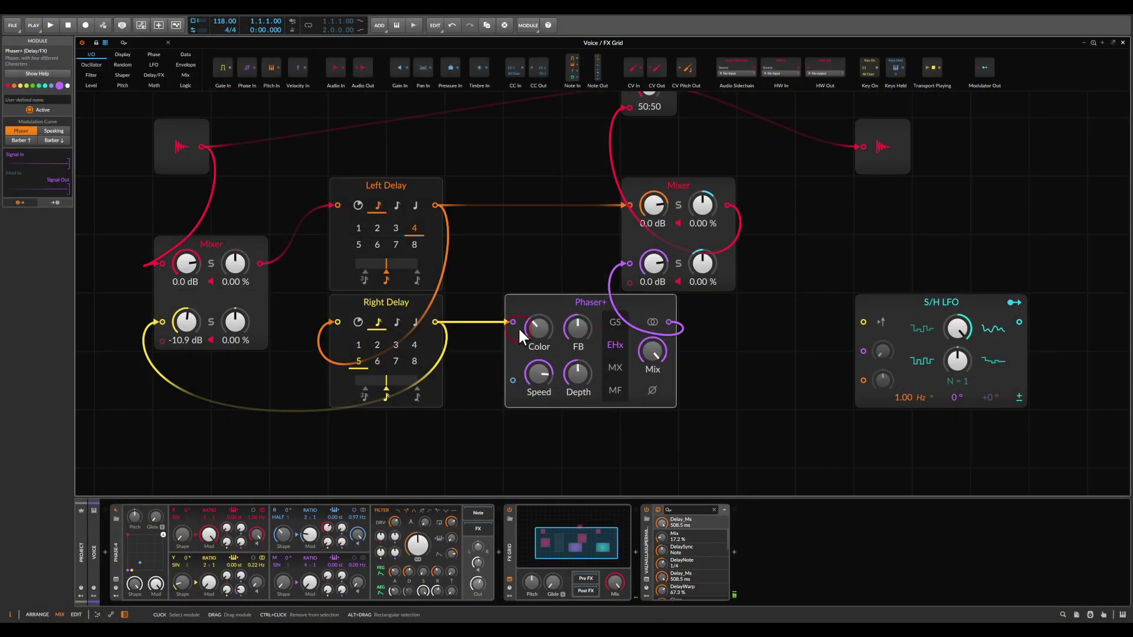
{"action": "mouse_move", "coordinate": [535, 303]}
{"action": "left_mouse_down"}
{"action": "mouse_move", "coordinate": [503, 307]}
{"action": "mouse_move", "coordinate": [537, 357]}
{"action": "mouse_move", "coordinate": [536, 319]}
{"action": "left_mouse_up"}
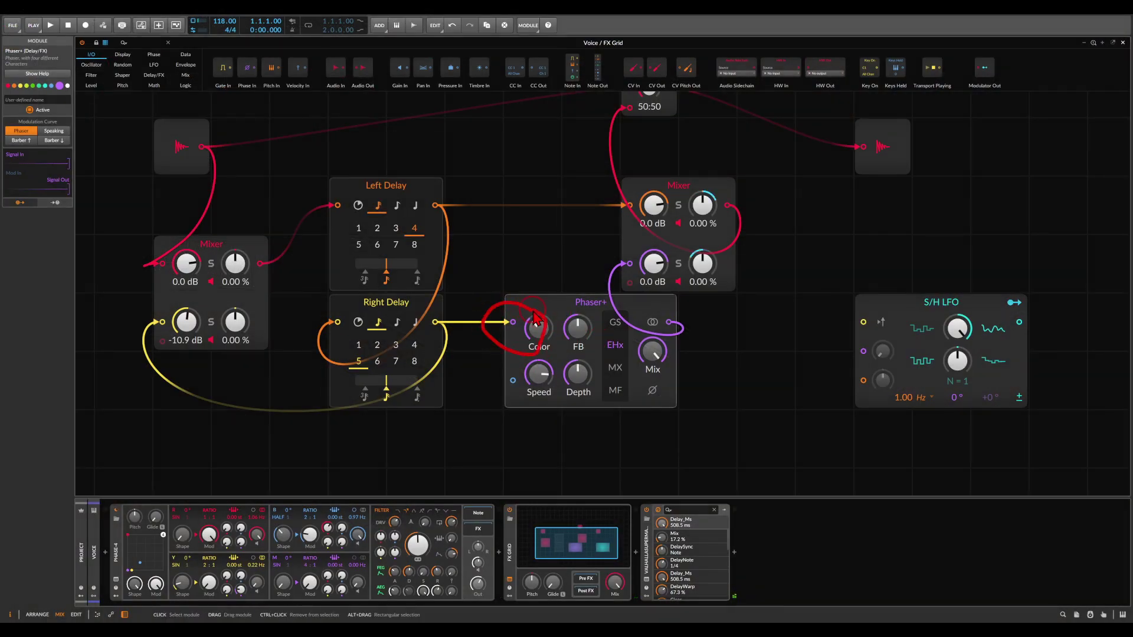
{"action": "key", "text": "Escape"}
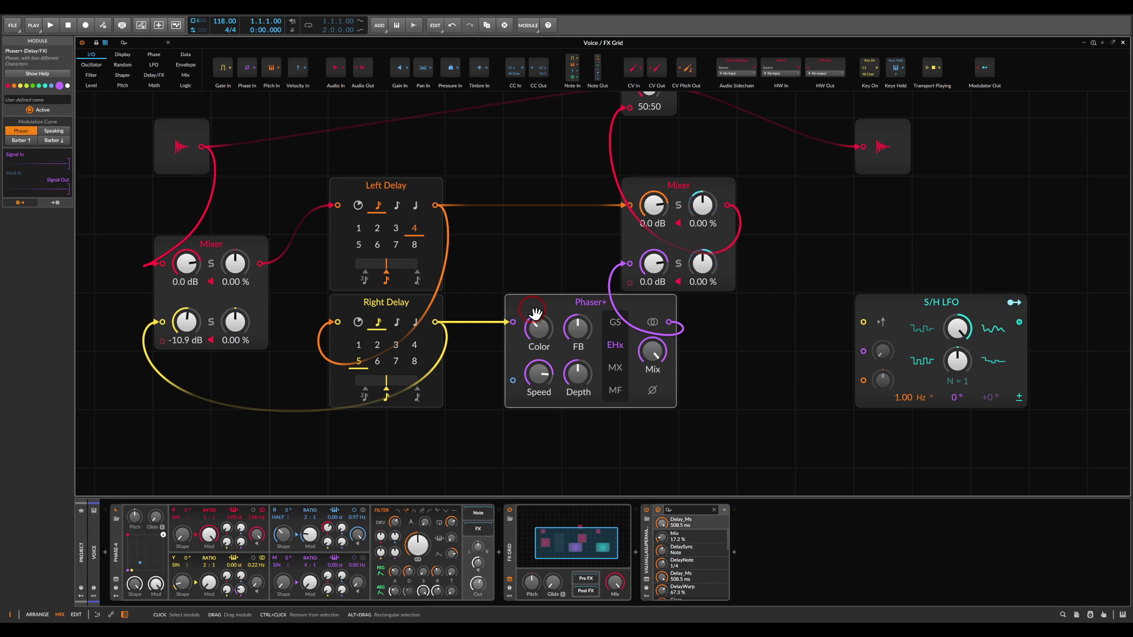
{"action": "left_click_drag", "start_coordinate": [478, 260], "coordinate": [777, 230]}
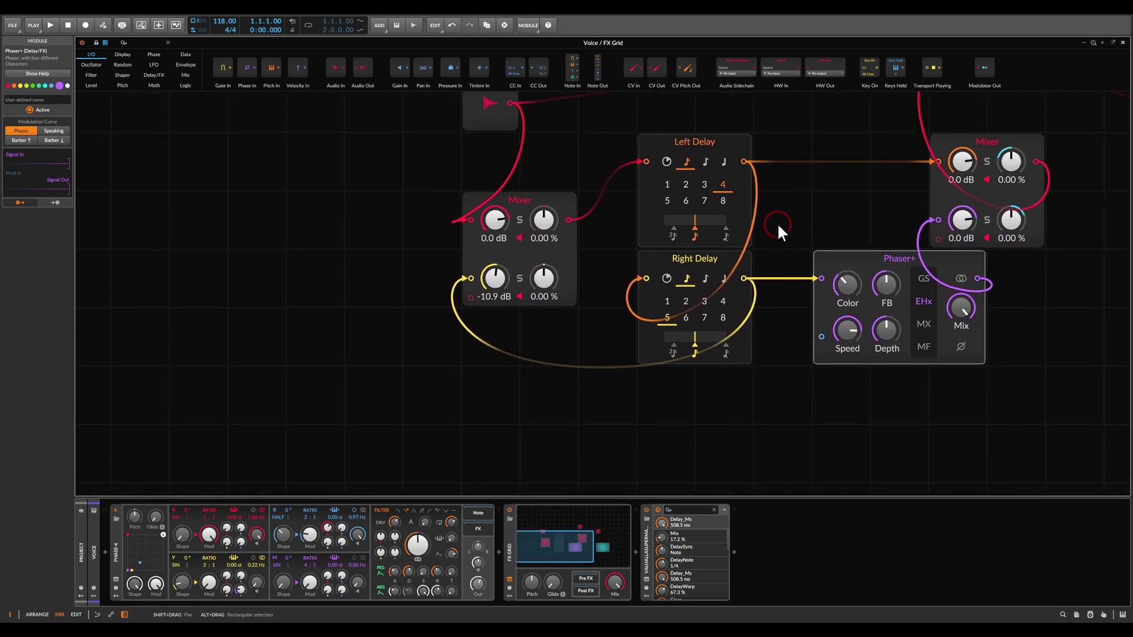
{"action": "left_click", "coordinate": [743, 279]}
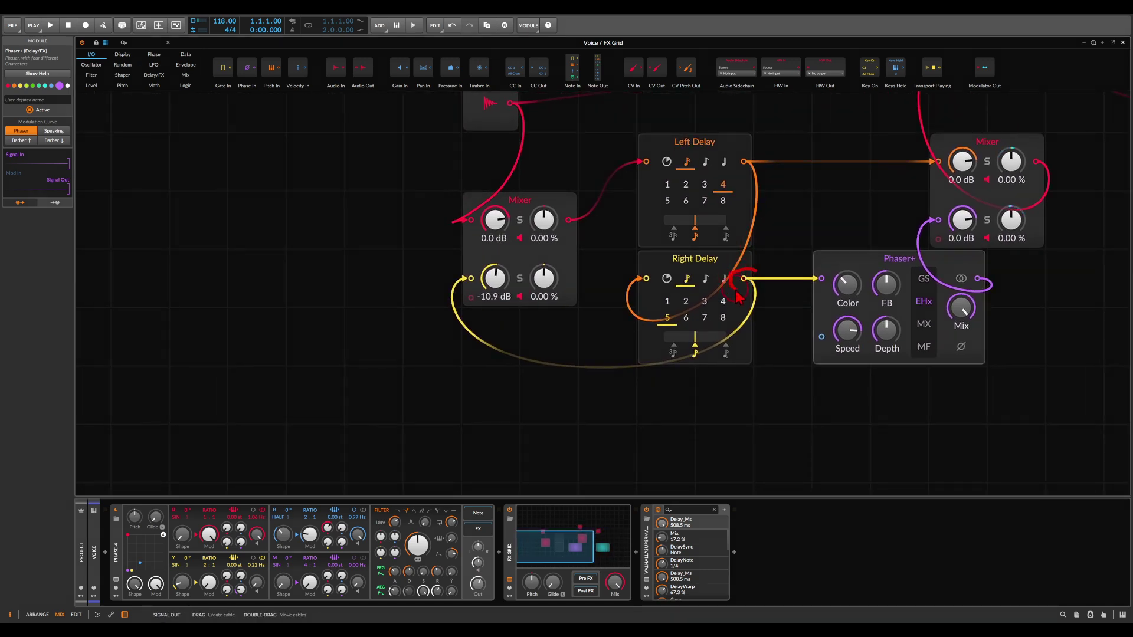
{"action": "mouse_move", "coordinate": [750, 286]}
{"action": "left_mouse_down"}
{"action": "mouse_move", "coordinate": [687, 437]}
{"action": "mouse_move", "coordinate": [457, 321]}
{"action": "mouse_move", "coordinate": [454, 300]}
{"action": "mouse_move", "coordinate": [472, 310]}
{"action": "left_mouse_up"}
{"action": "mouse_move", "coordinate": [505, 378]}
{"action": "left_mouse_down"}
{"action": "mouse_move", "coordinate": [536, 402]}
{"action": "mouse_move", "coordinate": [494, 415]}
{"action": "left_mouse_up"}
{"action": "left_click_drag", "start_coordinate": [565, 409], "coordinate": [612, 468]}
{"action": "left_click_drag", "start_coordinate": [619, 427], "coordinate": [559, 457]}
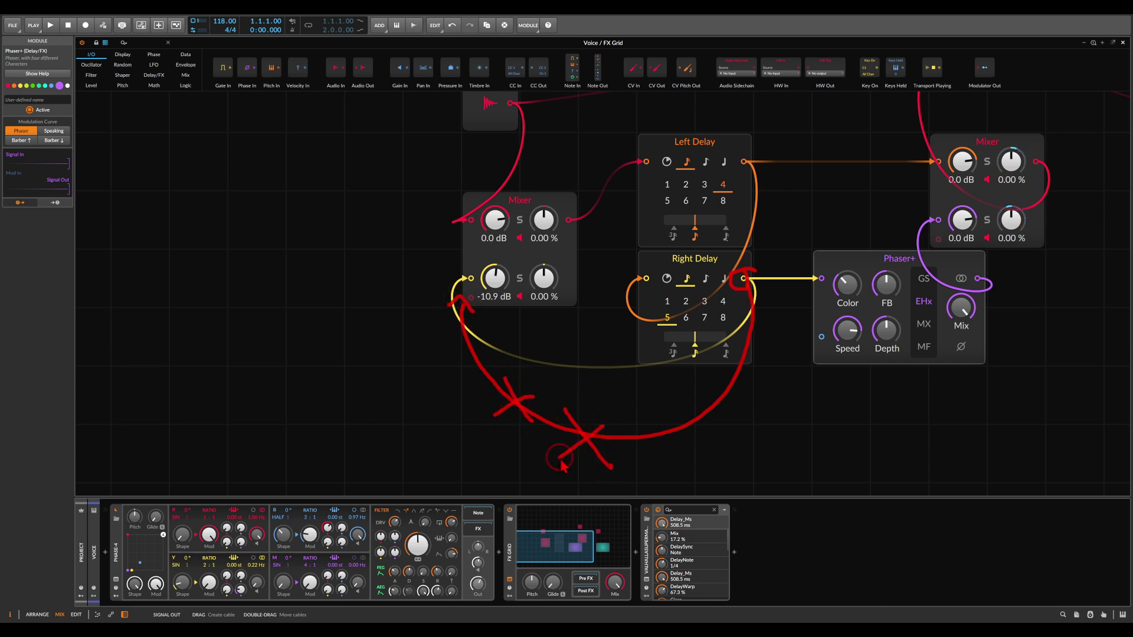
{"action": "left_click_drag", "start_coordinate": [699, 394], "coordinate": [649, 460]}
{"action": "left_click_drag", "start_coordinate": [588, 374], "coordinate": [575, 401]}
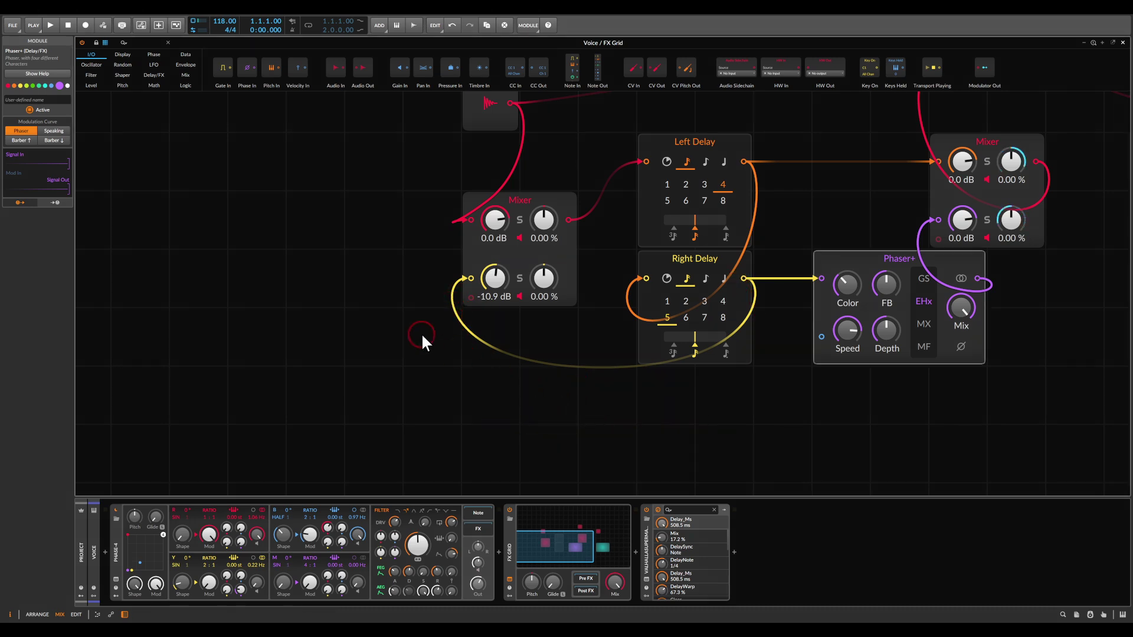
Insert an SVF filter below the input Mixer and switch it to high-pass mode.
{"action": "right_click", "coordinate": [354, 313]}
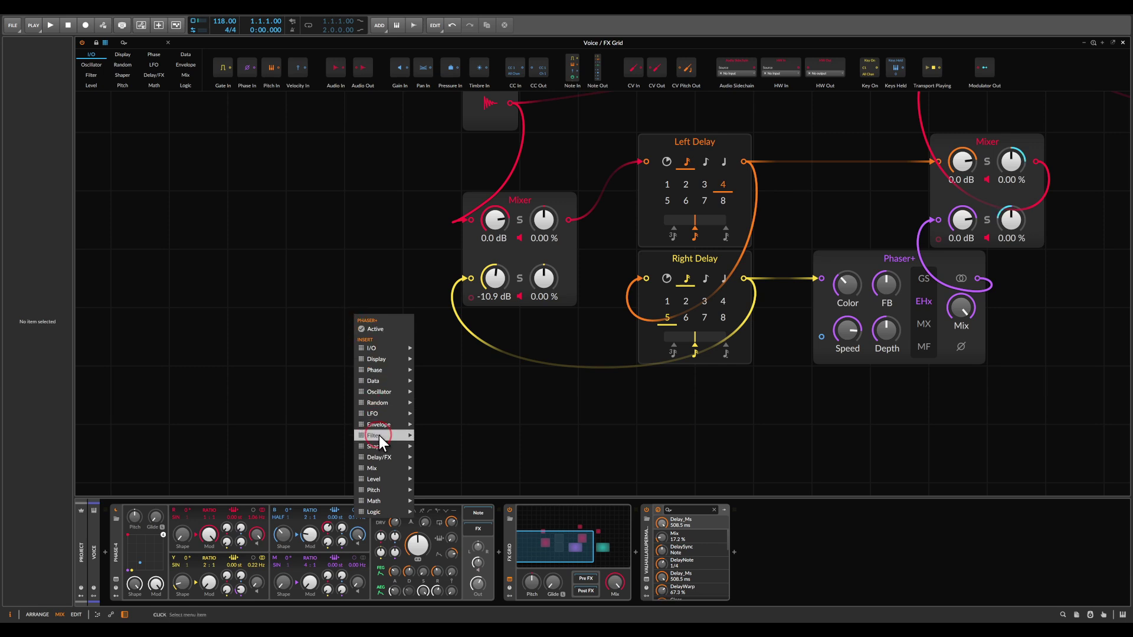
{"action": "mouse_move", "coordinate": [379, 435]}
{"action": "left_click", "coordinate": [444, 458]}
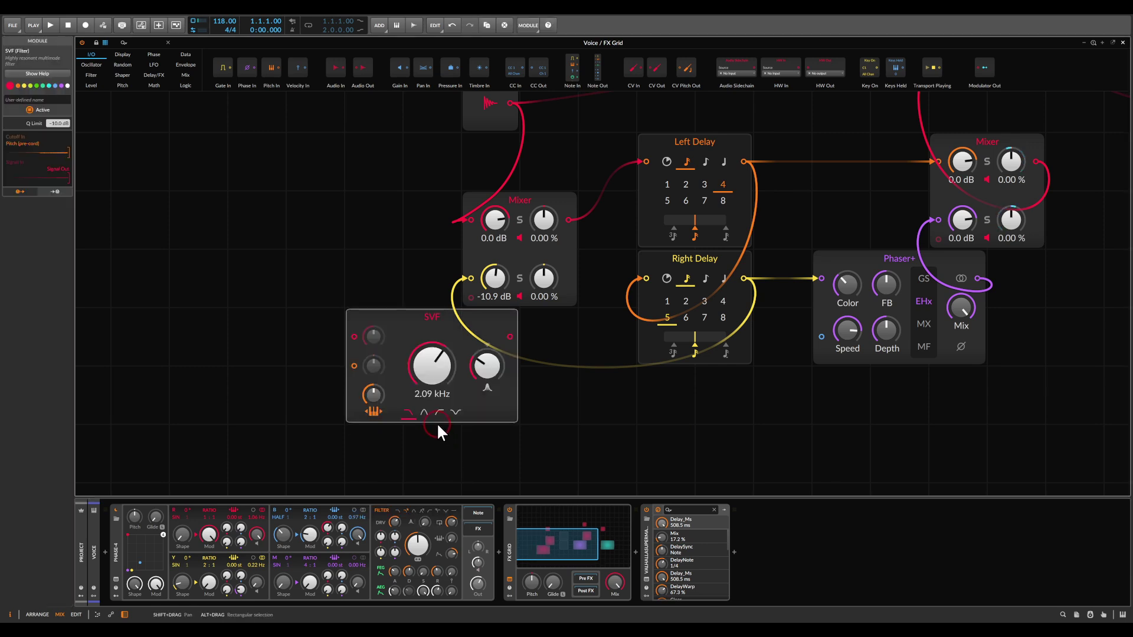
{"action": "left_click", "coordinate": [433, 426]}
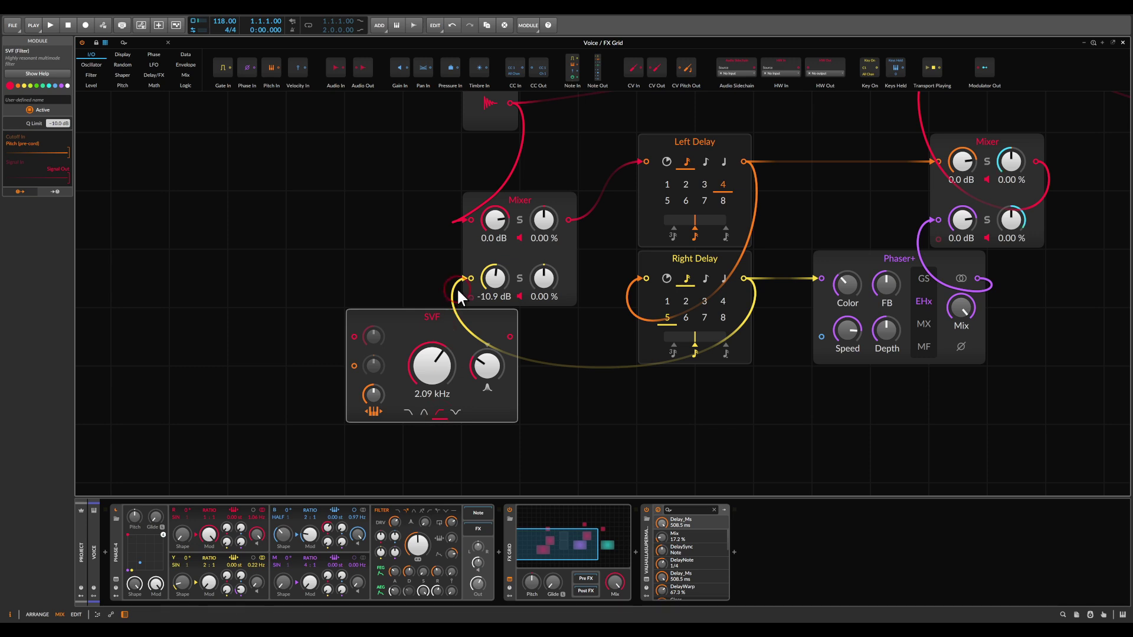
Disconnect the feedback cable from the input Mixer's second channel and connect the Right Delay output to the SVF's signal input.
{"action": "left_click_drag", "start_coordinate": [467, 279], "coordinate": [480, 276]}
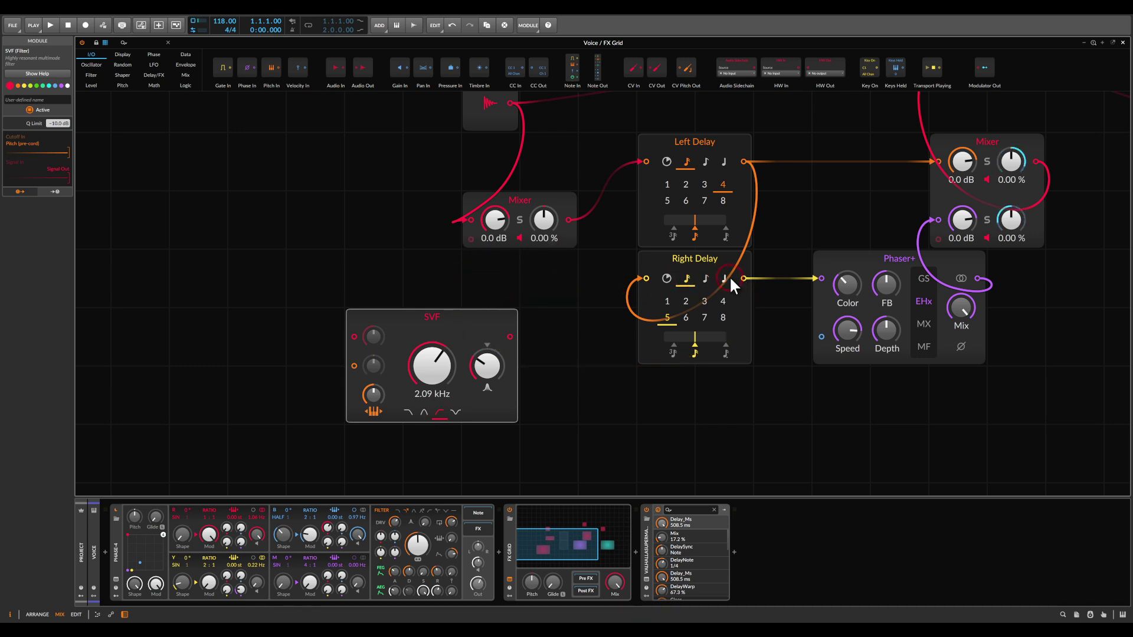
{"action": "left_click_drag", "start_coordinate": [744, 280], "coordinate": [748, 283]}
{"action": "left_click_drag", "start_coordinate": [762, 324], "coordinate": [349, 338]}
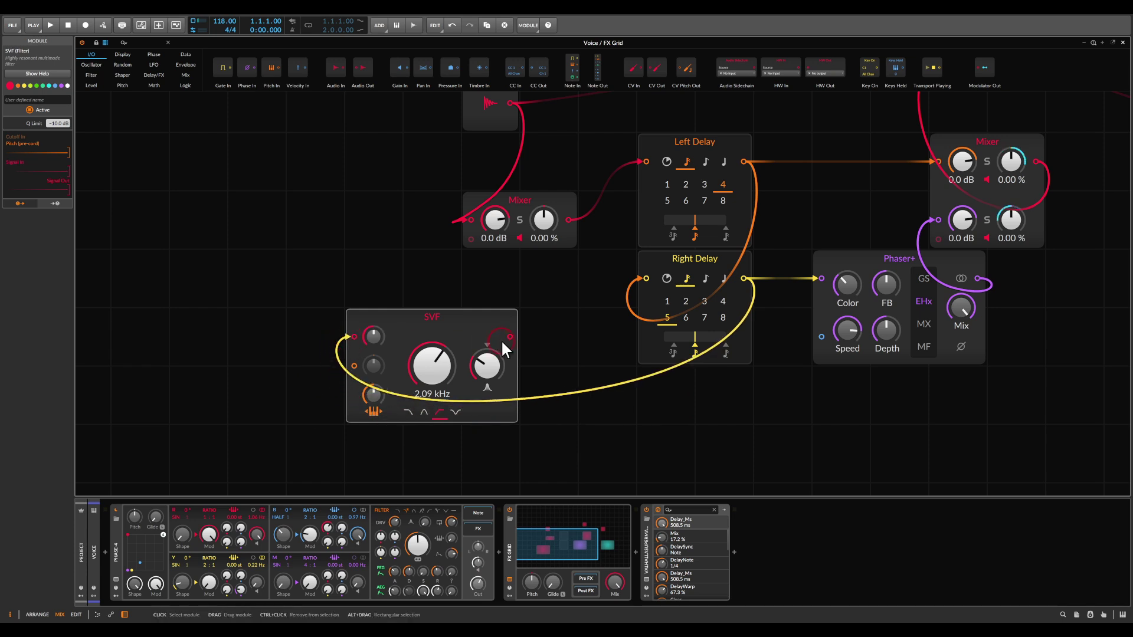
Connect the SVF output to the input Mixer's second channel, zero the filter's resonance and pitch modulation, and set its cutoff to 400 Hz.
{"action": "left_click_drag", "start_coordinate": [509, 336], "coordinate": [474, 280]}
{"action": "left_click_drag", "start_coordinate": [487, 365], "coordinate": [486, 396]}
{"action": "double_click", "coordinate": [376, 396]}
{"action": "left_click_drag", "start_coordinate": [416, 388], "coordinate": [380, 274]}
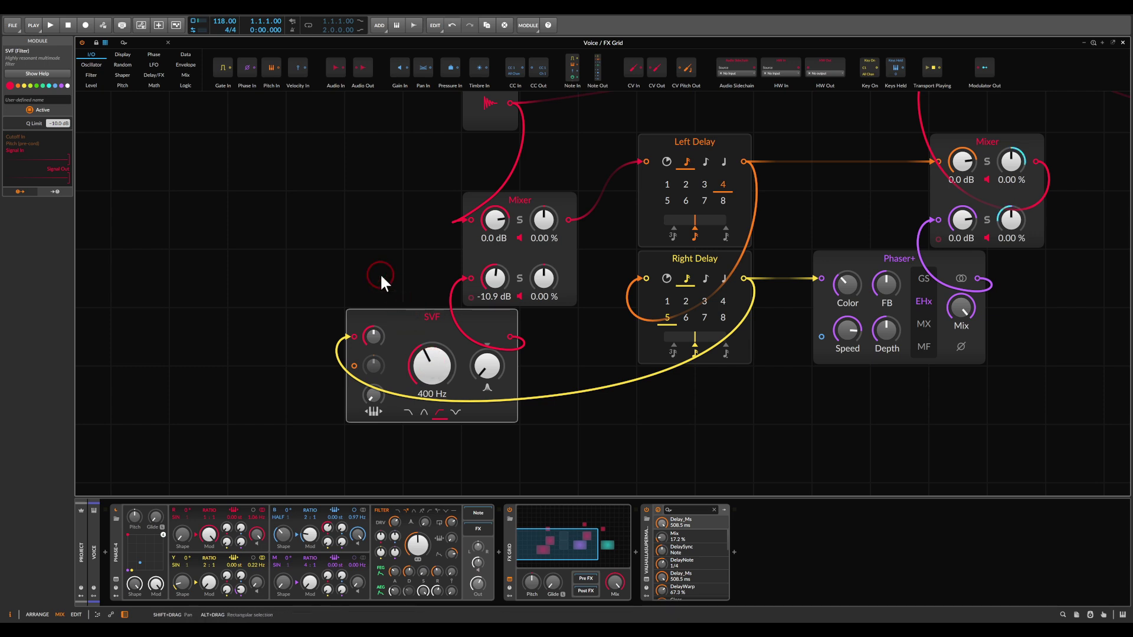
{"action": "left_click_drag", "start_coordinate": [744, 277], "coordinate": [449, 427]}
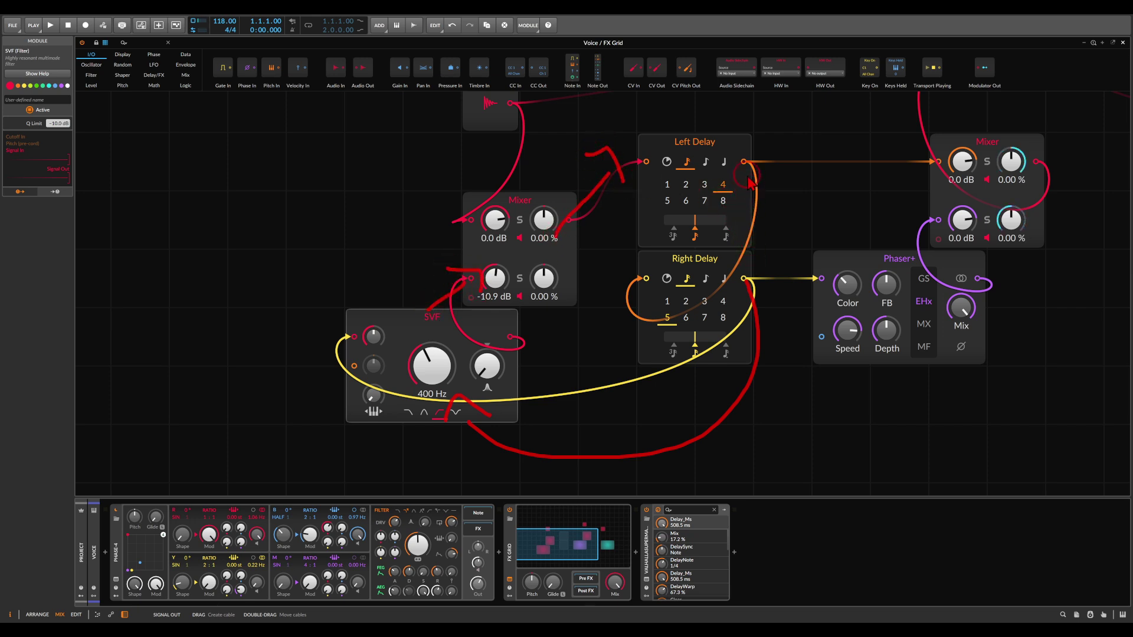
{"action": "mouse_move", "coordinate": [746, 282]}
{"action": "left_mouse_down"}
{"action": "mouse_move", "coordinate": [794, 396]}
{"action": "mouse_move", "coordinate": [688, 473]}
{"action": "mouse_move", "coordinate": [524, 469]}
{"action": "left_mouse_up"}
{"action": "left_click_drag", "start_coordinate": [449, 288], "coordinate": [519, 176]}
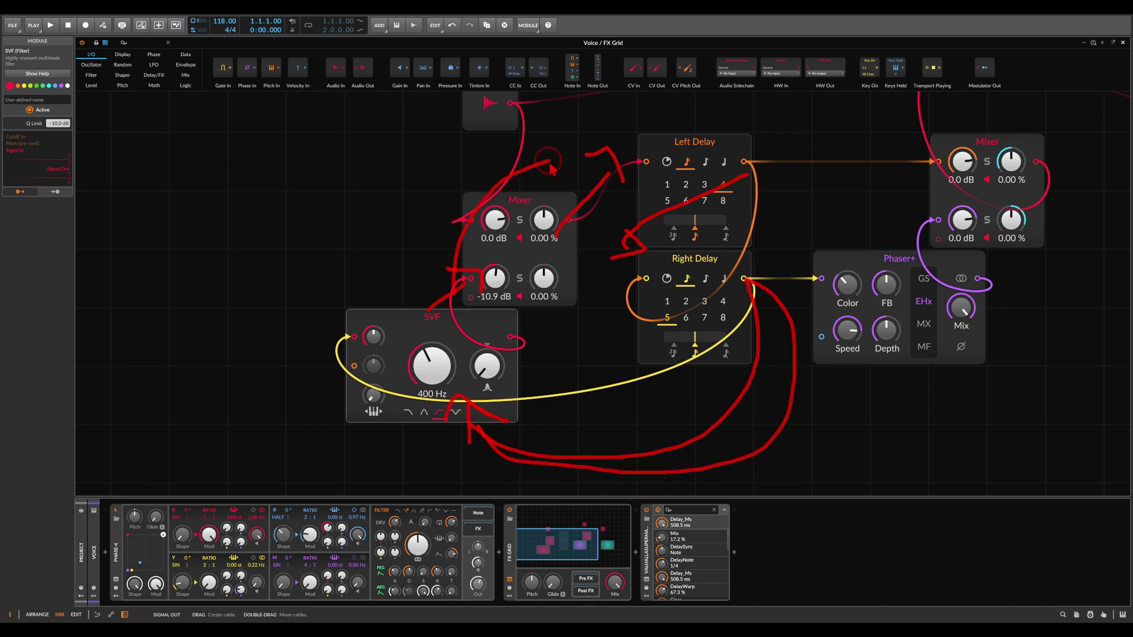
{"action": "mouse_move", "coordinate": [748, 278]}
{"action": "left_mouse_down"}
{"action": "mouse_move", "coordinate": [770, 395]}
{"action": "mouse_move", "coordinate": [538, 444]}
{"action": "mouse_move", "coordinate": [586, 391]}
{"action": "left_mouse_up"}
{"action": "key", "text": "Escape"}
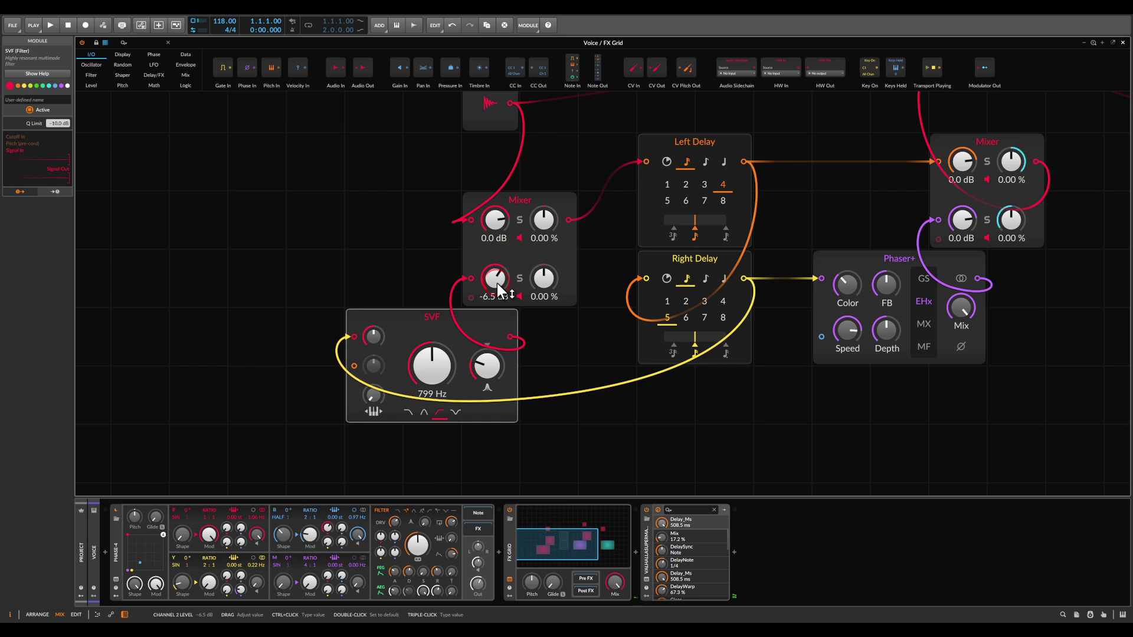
Move the SVF filter farther left of the input Mixer and insert a Flanger+ module directly beside its output.
{"action": "scroll", "coordinate": [490, 285], "scroll_direction": "left", "scroll_amount": 3}
{"action": "left_click_drag", "start_coordinate": [489, 311], "coordinate": [254, 313]}
{"action": "right_click", "coordinate": [395, 326]}
{"action": "left_click", "coordinate": [425, 472]}
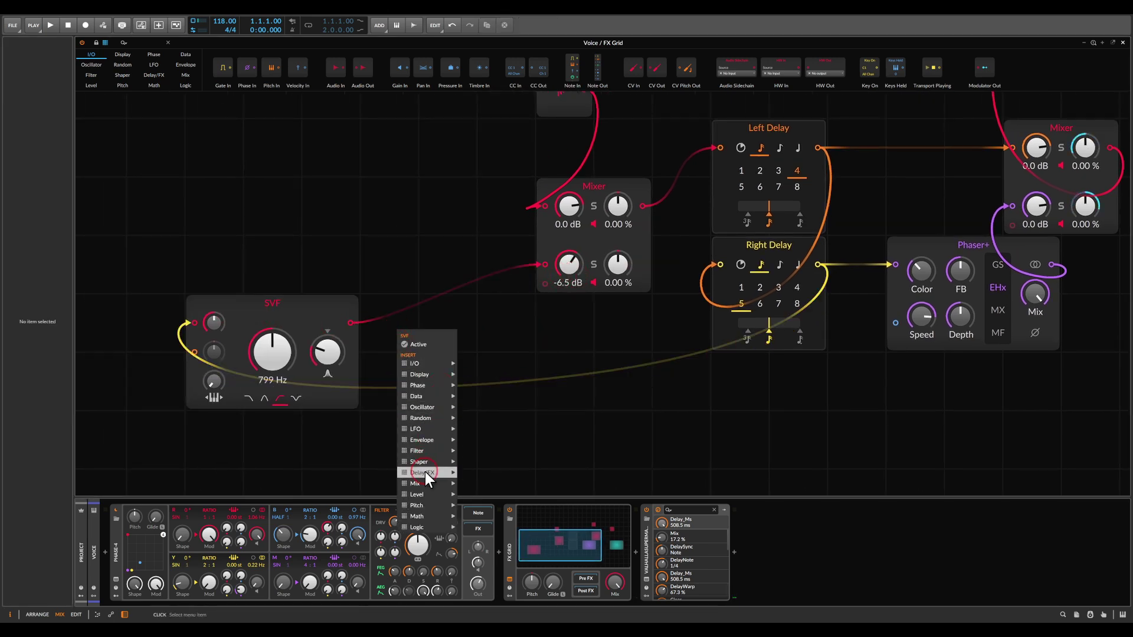
{"action": "left_click", "coordinate": [487, 521]}
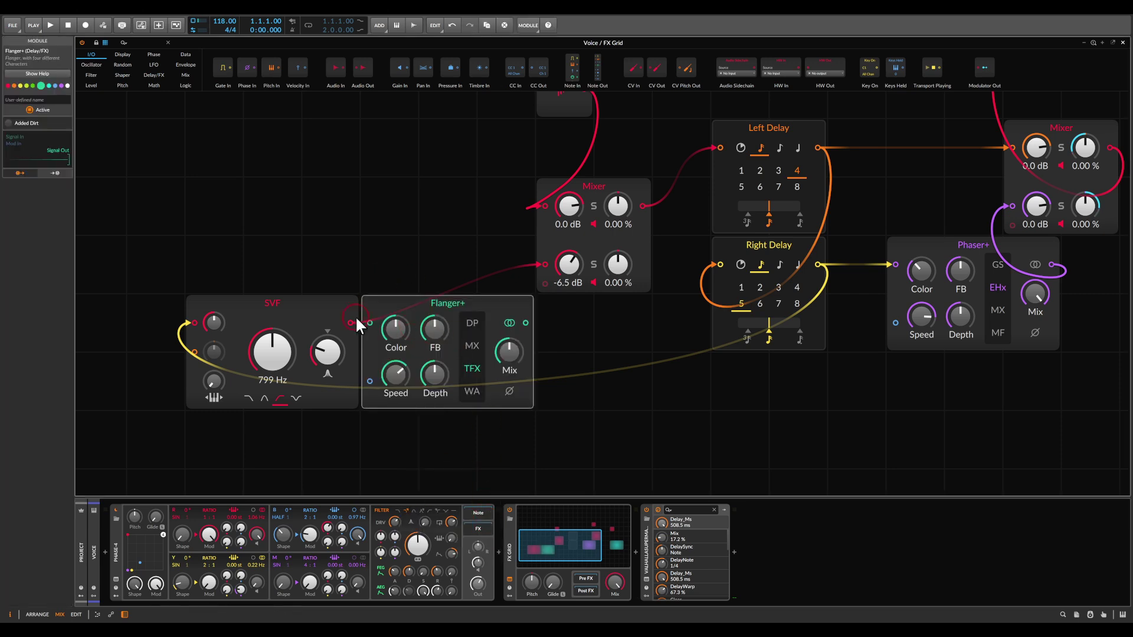
Route the SVF output through the Flanger+ into the input Mixer's second channel, and adjust the flanger's feedback and mix.
{"action": "left_click_drag", "start_coordinate": [369, 323], "coordinate": [353, 320]}
{"action": "left_click", "coordinate": [391, 306]}
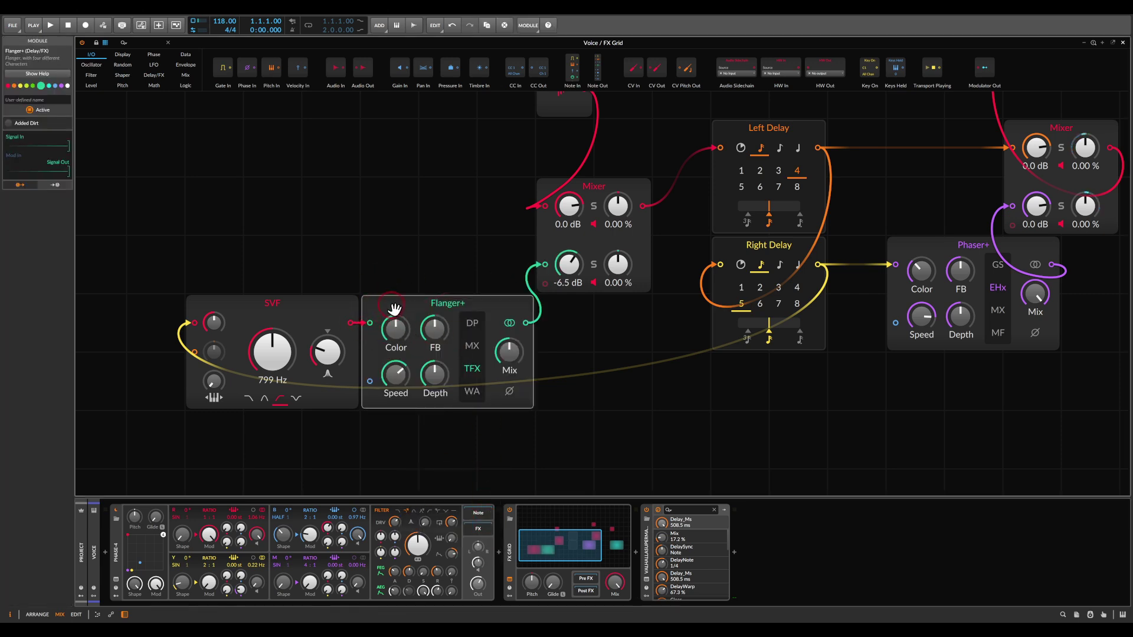
{"action": "left_click_drag", "start_coordinate": [435, 330], "coordinate": [465, 321]}
{"action": "left_click_drag", "start_coordinate": [505, 357], "coordinate": [504, 355]}
Insert an LFO module and place it directly below the S/H LFO.
{"action": "left_click_drag", "start_coordinate": [893, 391], "coordinate": [371, 460]}
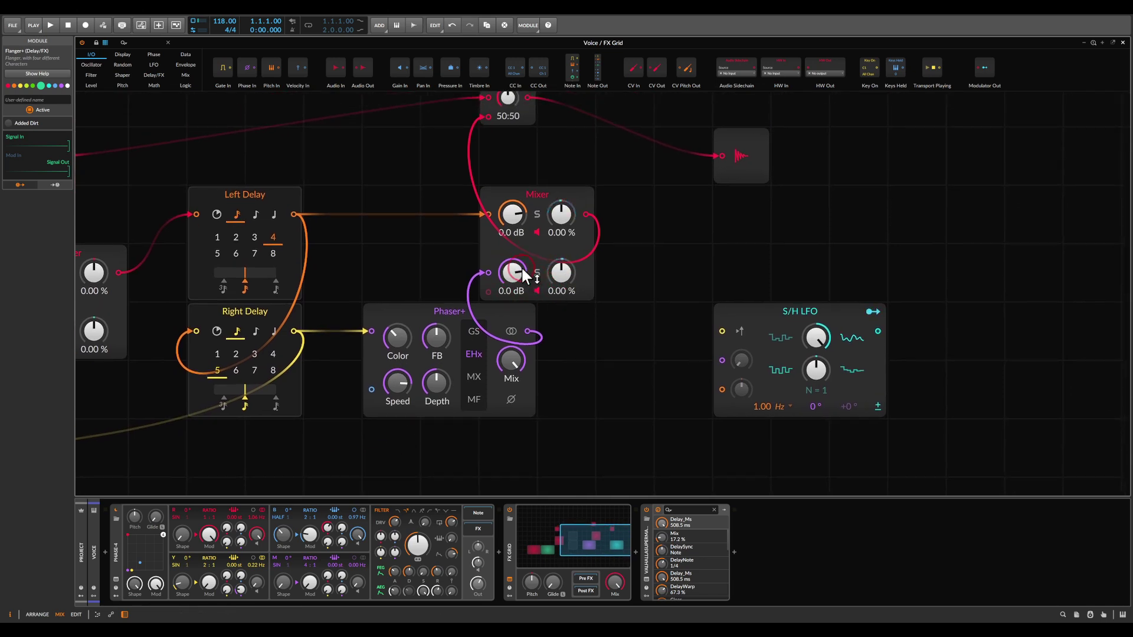
{"action": "left_click", "coordinate": [724, 256]}
{"action": "scroll", "coordinate": [723, 283], "scroll_direction": "down", "scroll_amount": 5}
{"action": "scroll", "coordinate": [723, 283], "scroll_direction": "right", "scroll_amount": 2}
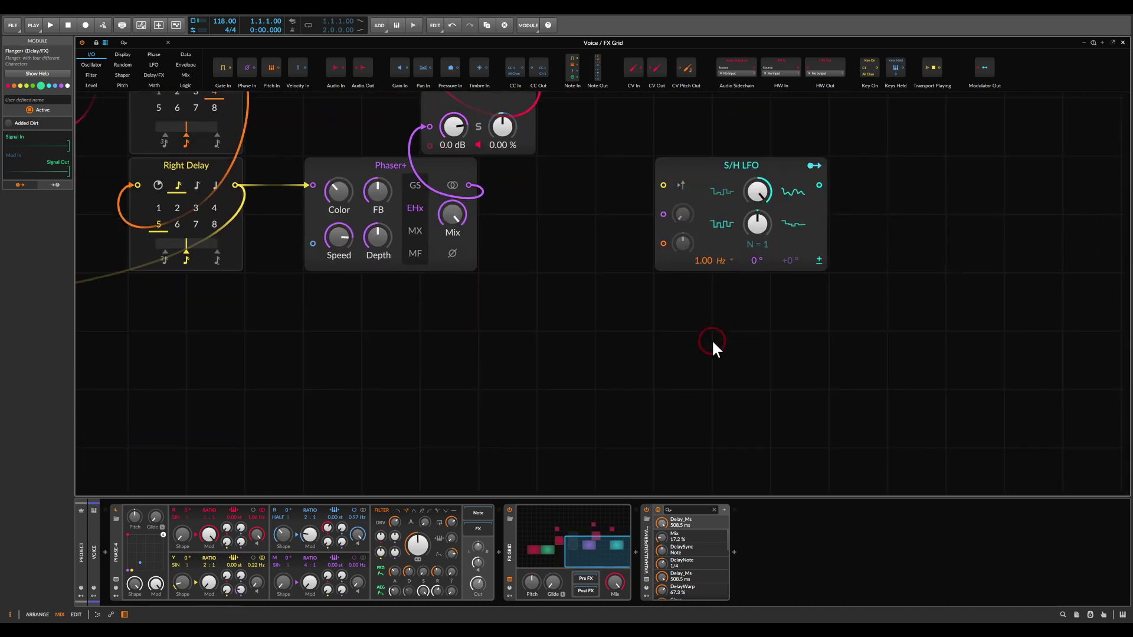
{"action": "right_click", "coordinate": [694, 356]}
{"action": "mouse_move", "coordinate": [732, 453]}
{"action": "left_click", "coordinate": [778, 451]}
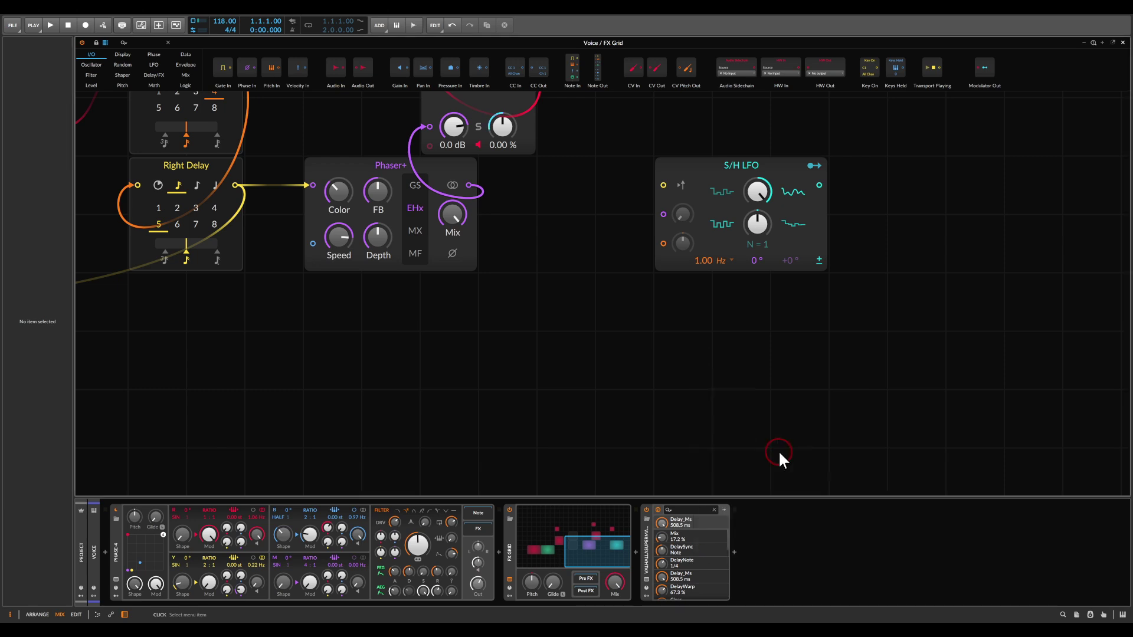
{"action": "left_click_drag", "start_coordinate": [744, 370], "coordinate": [736, 321]}
{"action": "scroll", "coordinate": [650, 286], "scroll_direction": "up", "scroll_amount": 3}
{"action": "scroll", "coordinate": [650, 285], "scroll_direction": "left", "scroll_amount": 2}
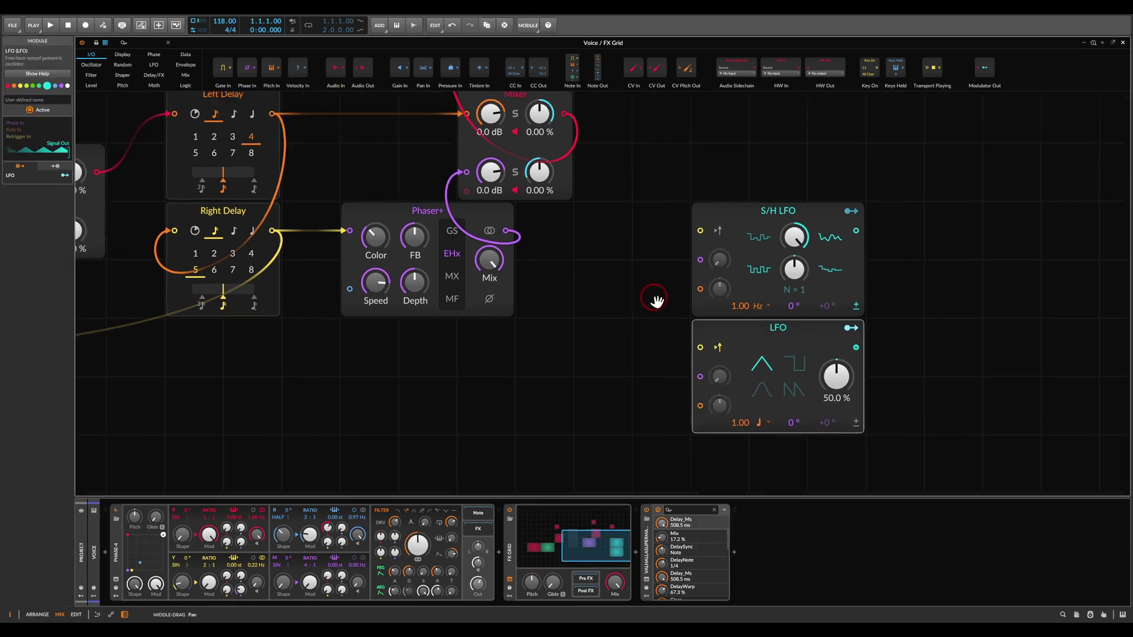
Turn the output Mixer's second channel level down to -Inf dB and map the LFO to it with a 0.999 modulation amount.
{"action": "left_click_drag", "start_coordinate": [513, 228], "coordinate": [513, 319]}
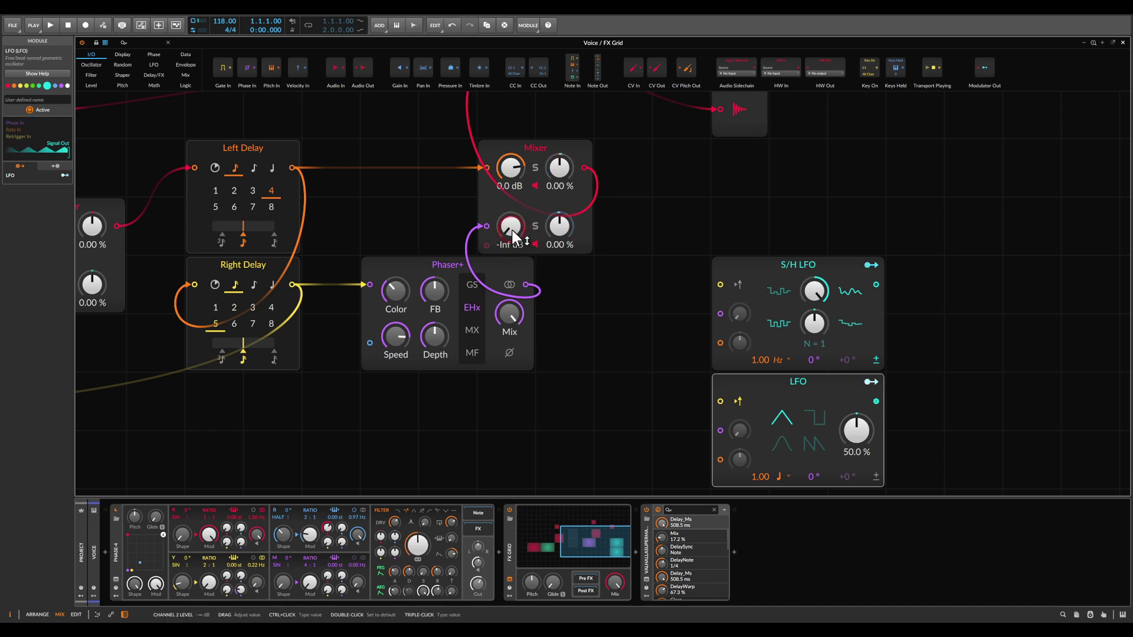
{"action": "left_click", "coordinate": [870, 382]}
{"action": "left_click_drag", "start_coordinate": [510, 226], "coordinate": [510, 220]}
{"action": "left_click", "coordinate": [869, 382]}
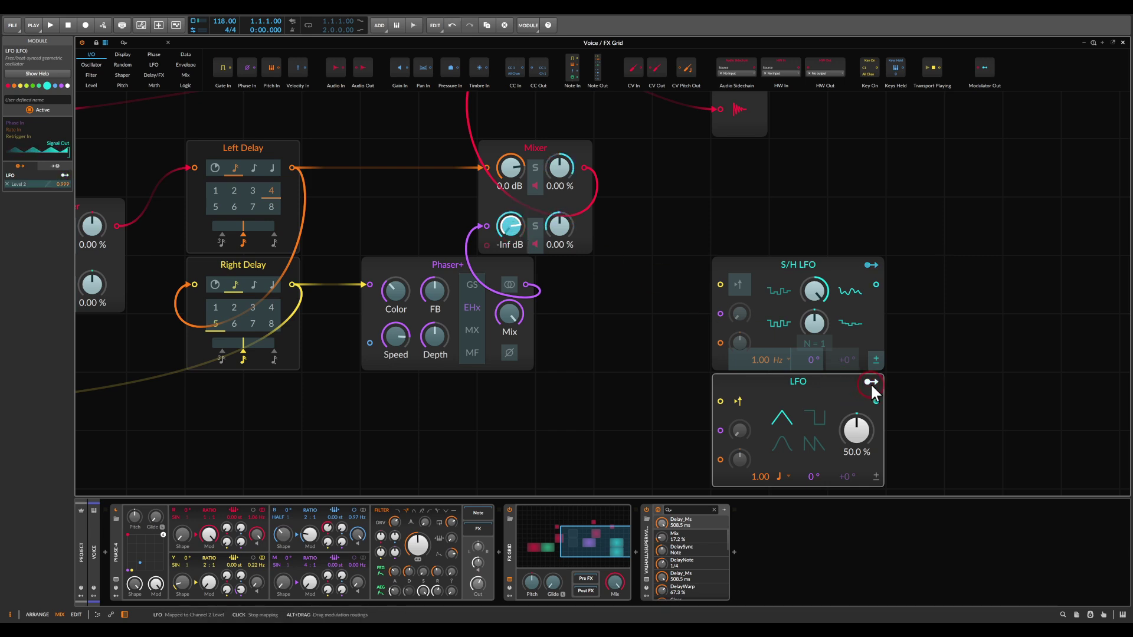
Keep the LFO's triangle waveshape, switch its rate unit to hertz and set the rate to 9.38 Hz.
{"action": "left_click", "coordinate": [774, 416]}
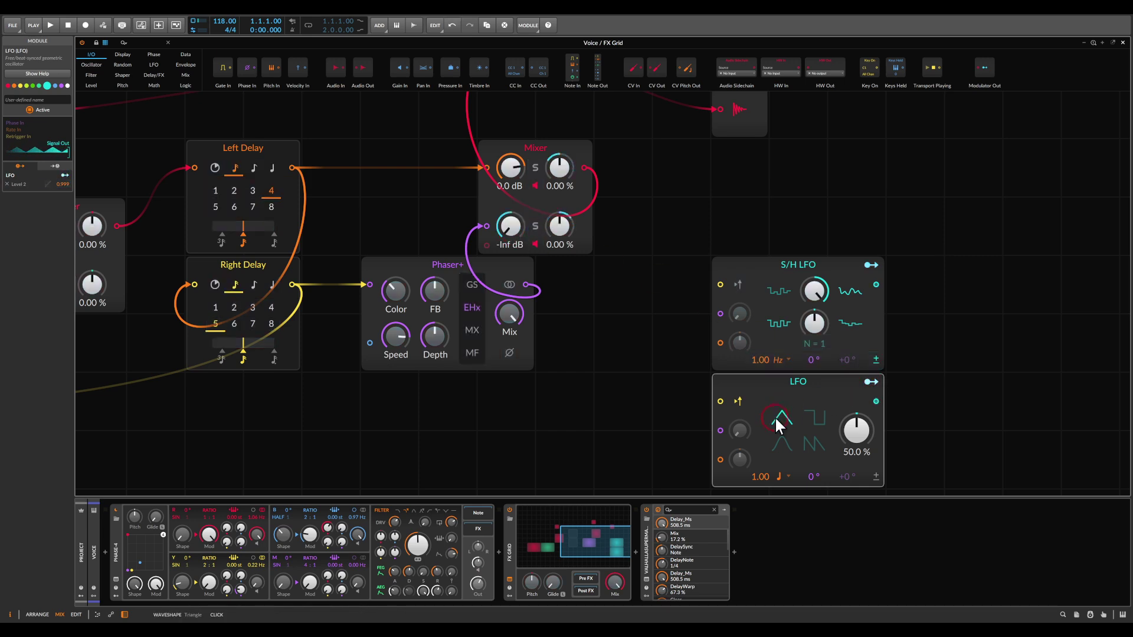
{"action": "left_click", "coordinate": [785, 477]}
{"action": "left_click", "coordinate": [792, 292]}
{"action": "left_click", "coordinate": [761, 475]}
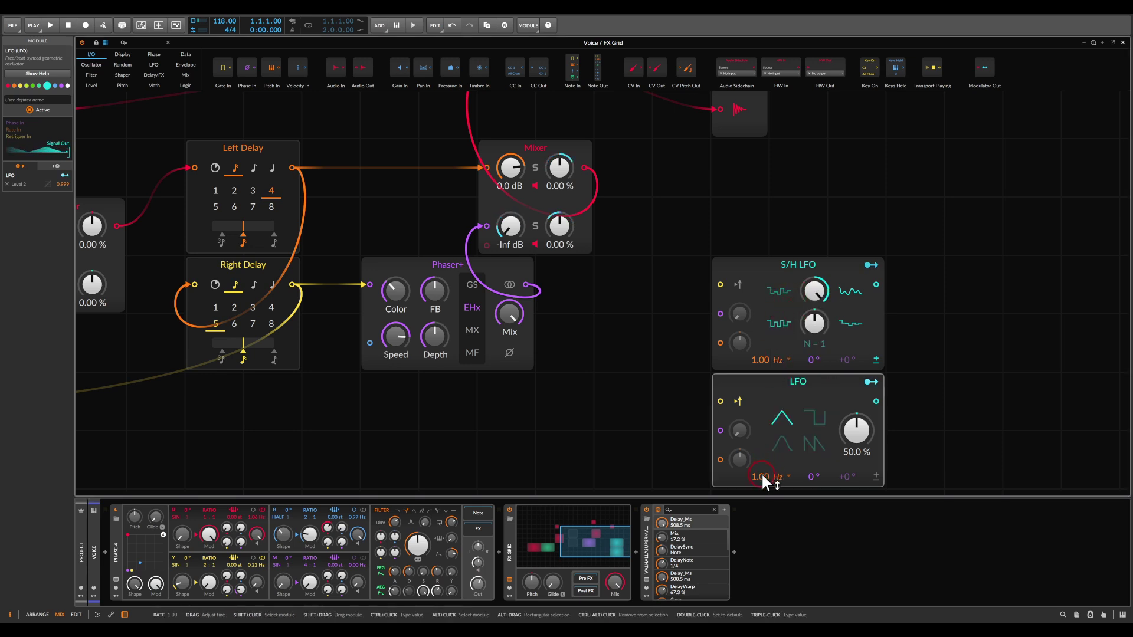
{"action": "left_click_drag", "start_coordinate": [761, 475], "coordinate": [755, 460]}
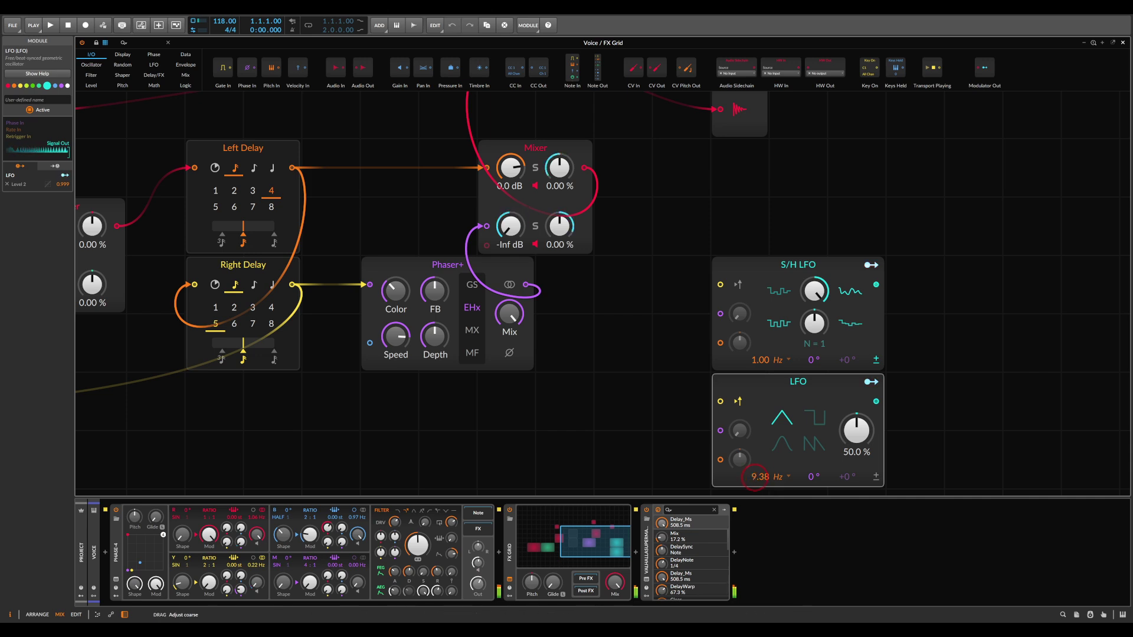
{"action": "left_click_drag", "start_coordinate": [755, 475], "coordinate": [754, 475]}
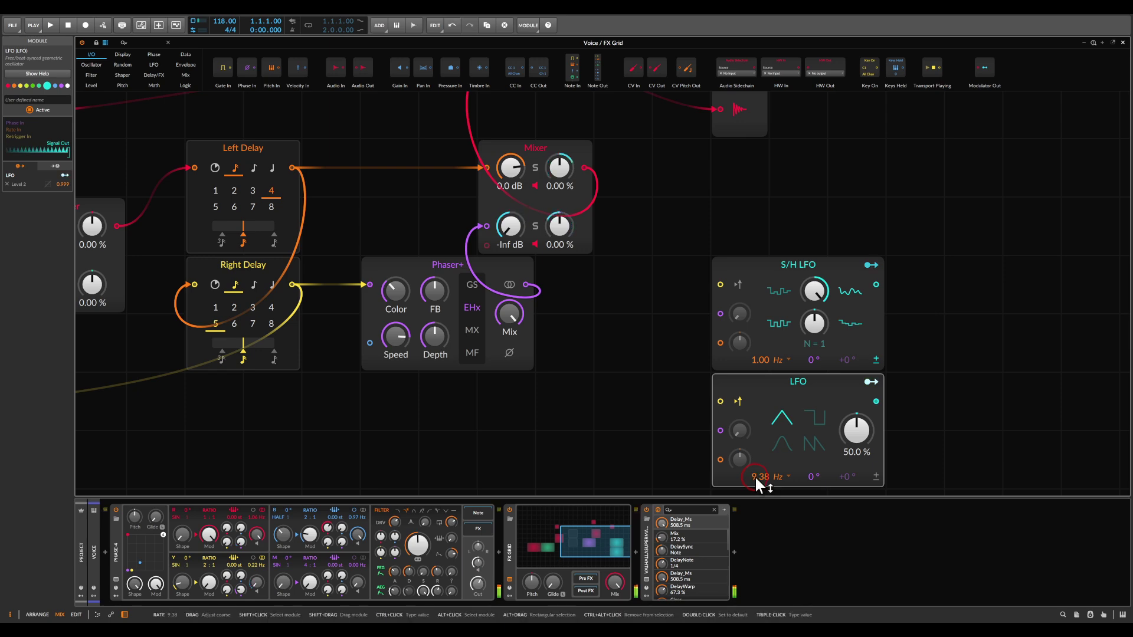